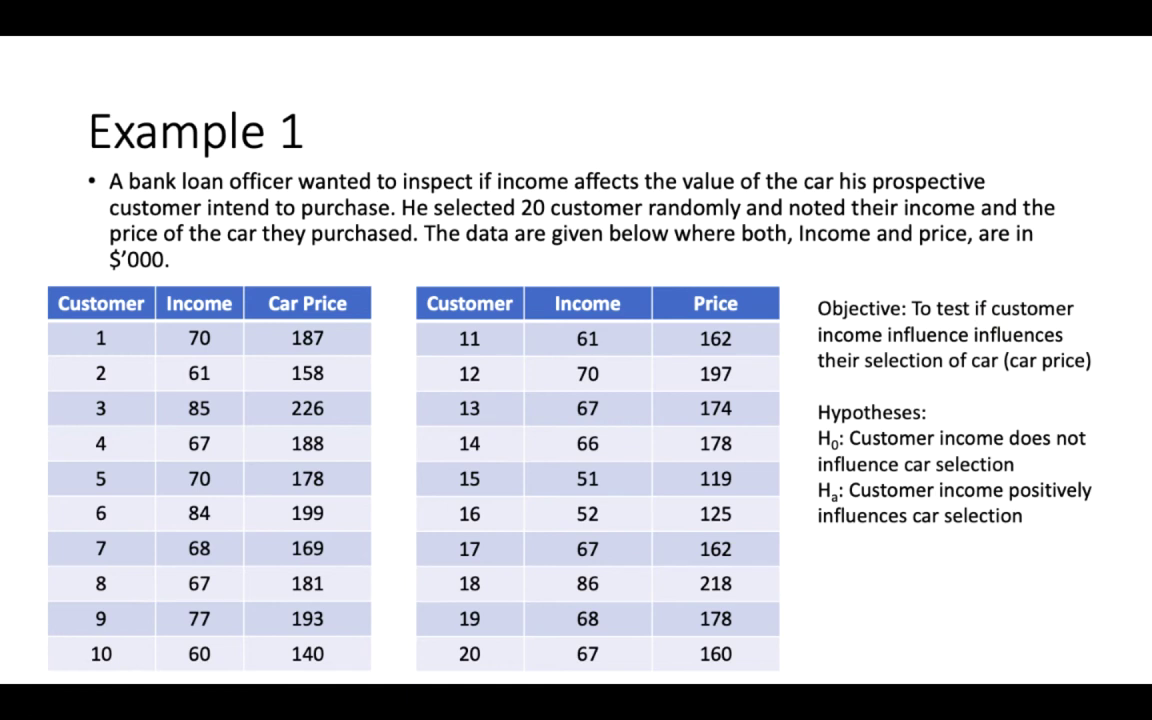
End the slideshow and display the Example 1 slide with the data tables
key("Escape")
key("ctrl+Up")
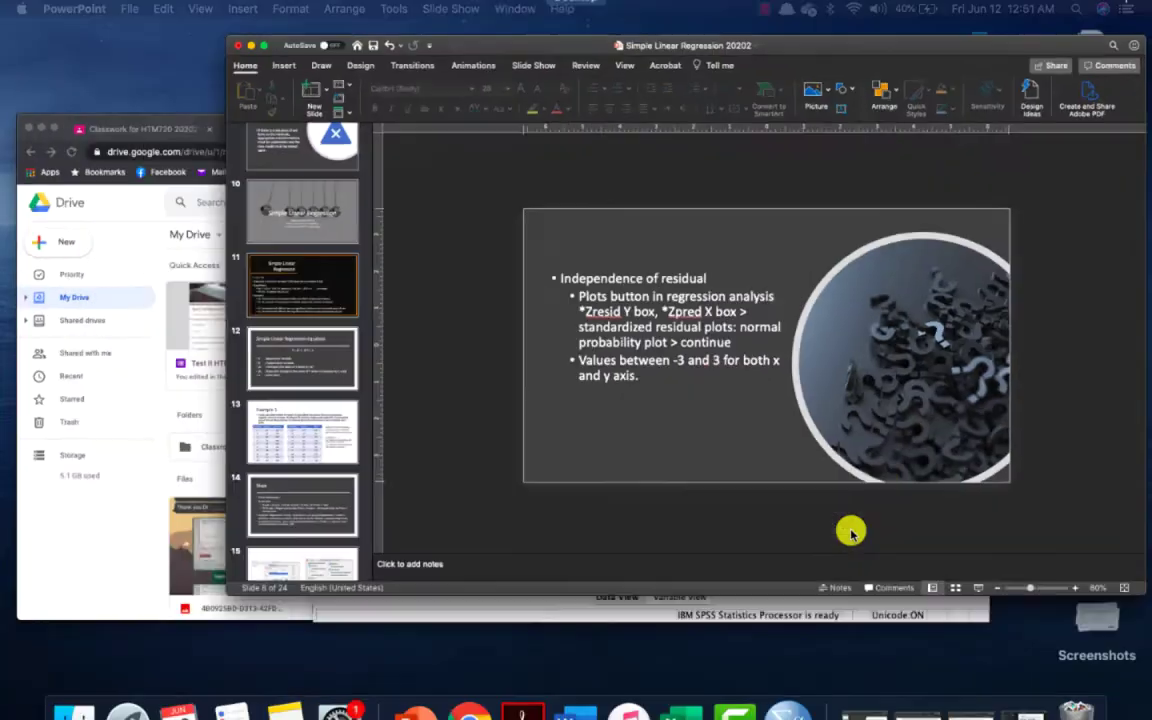
left_click(912, 288)
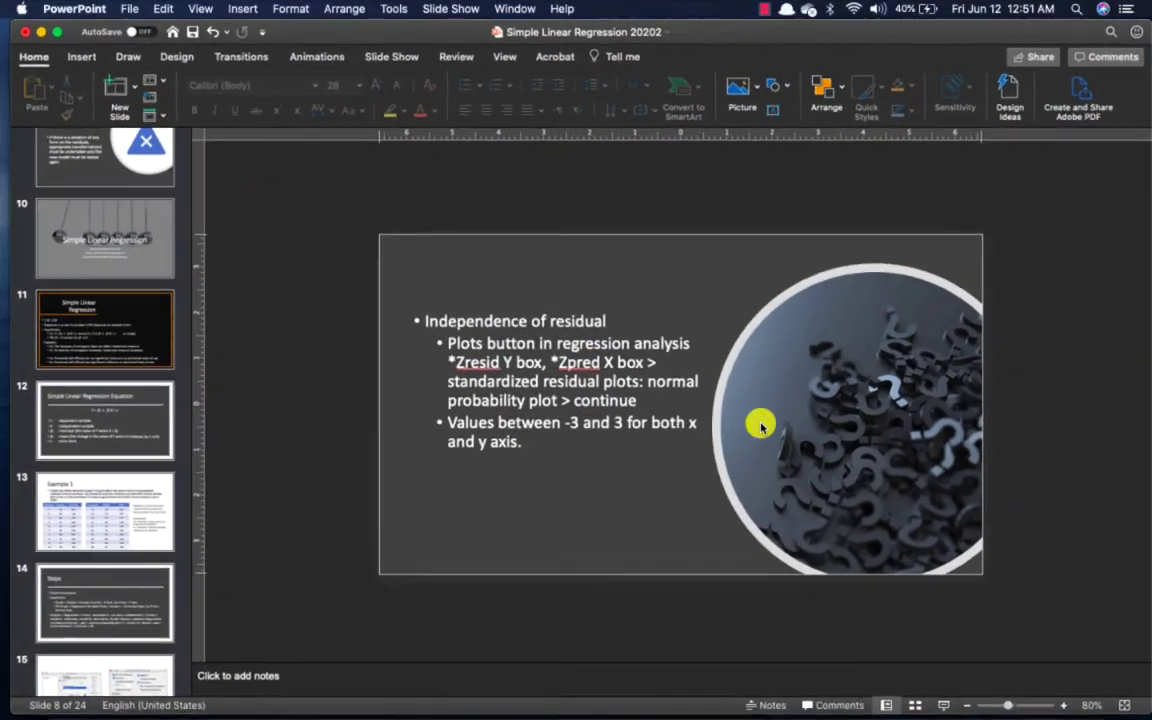
left_click(52, 540)
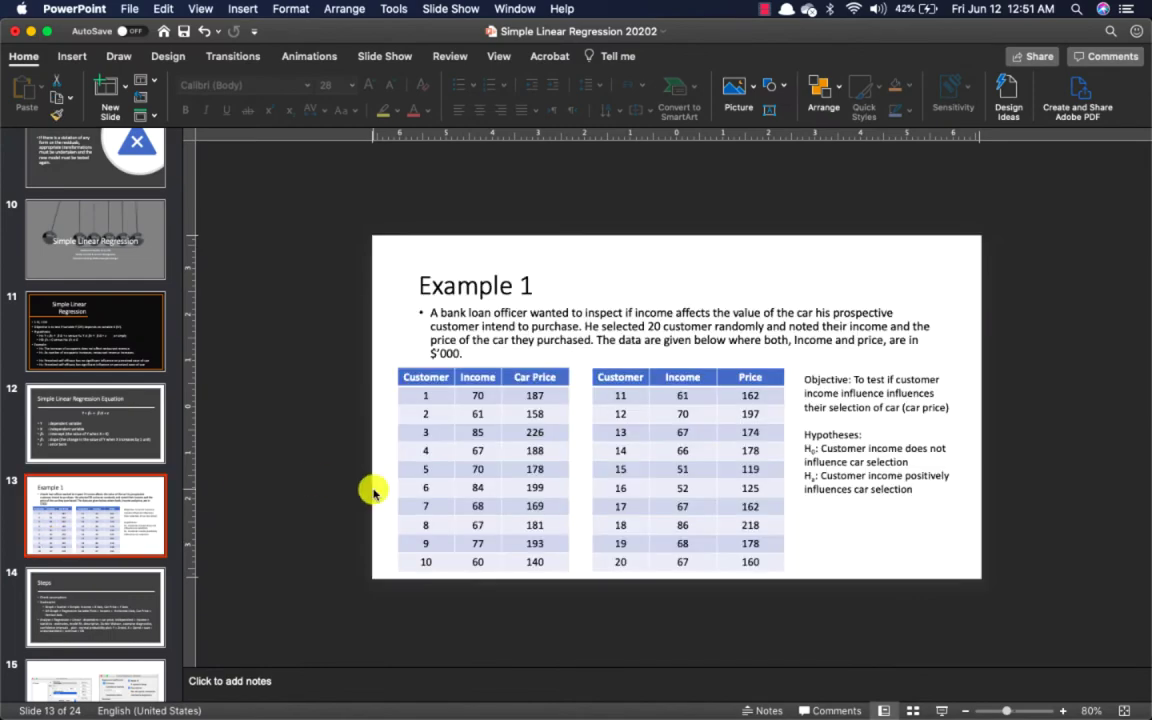
Check the Income and Car_Price definitions in SPSS Variable View, then return to PowerPoint
key("ctrl+Up")
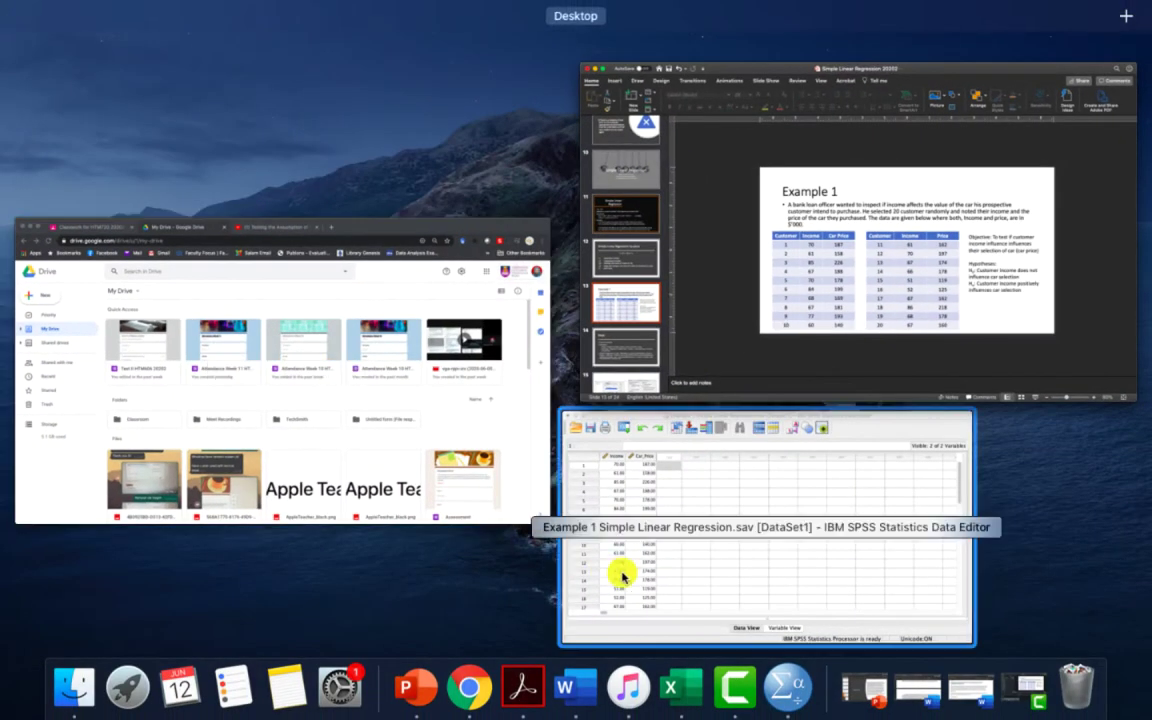
left_click(625, 651)
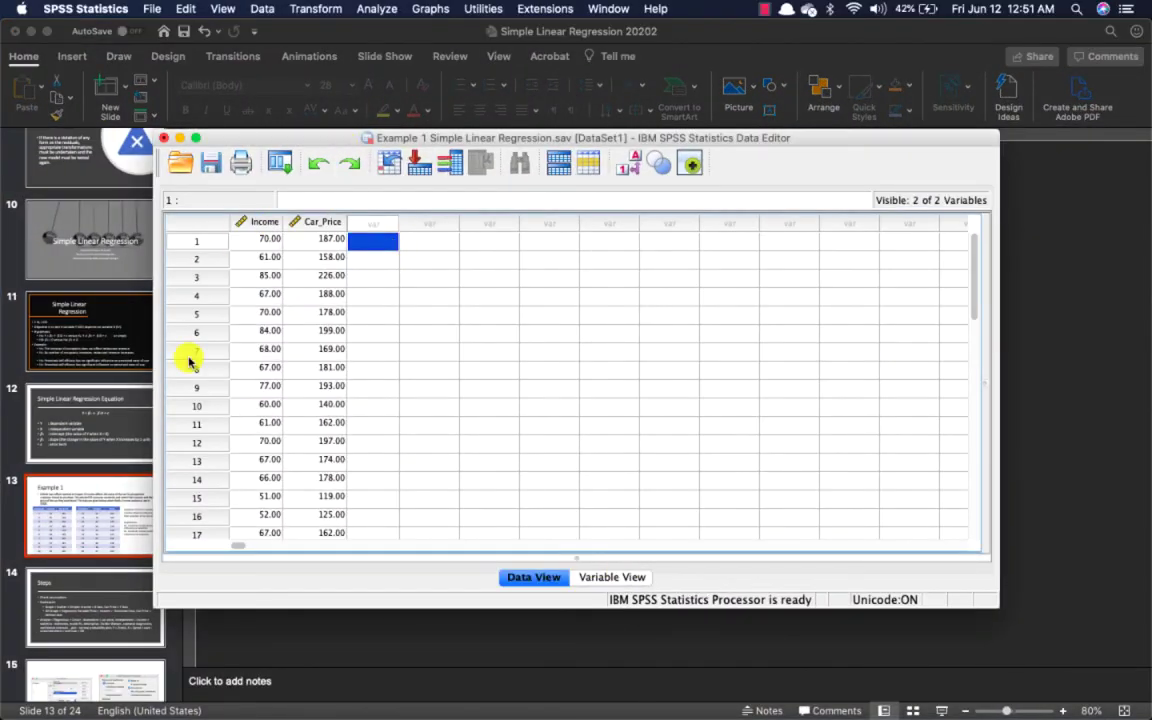
left_click(608, 572)
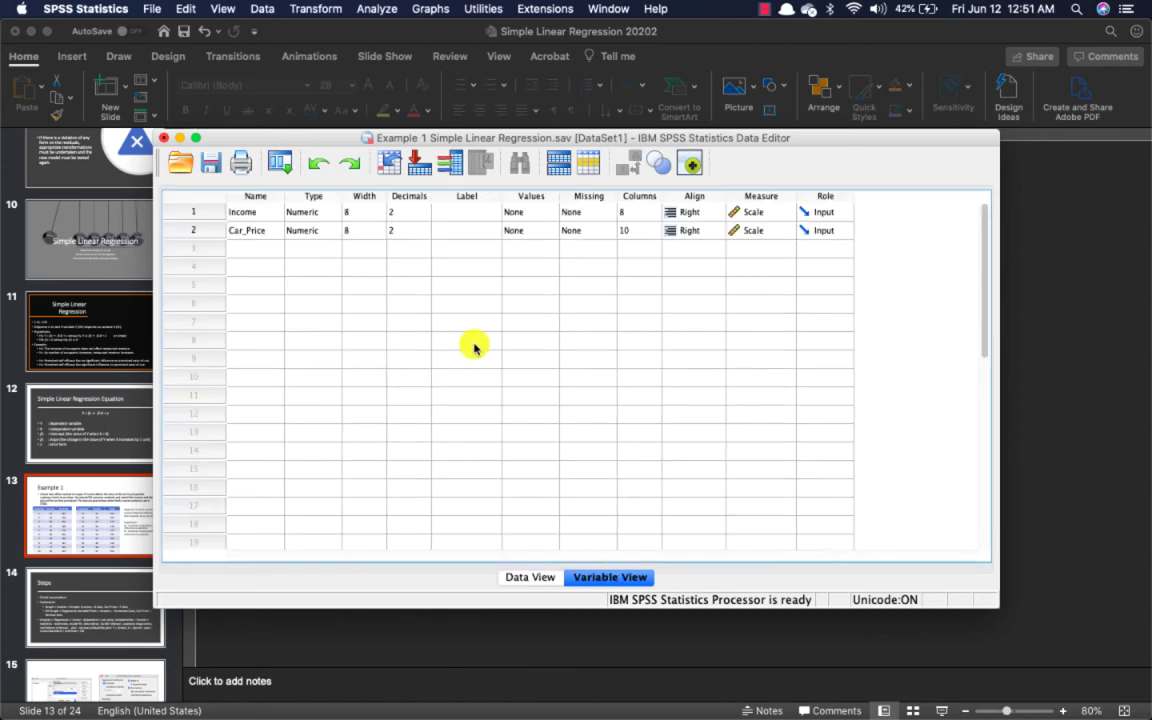
key("ctrl+Up")
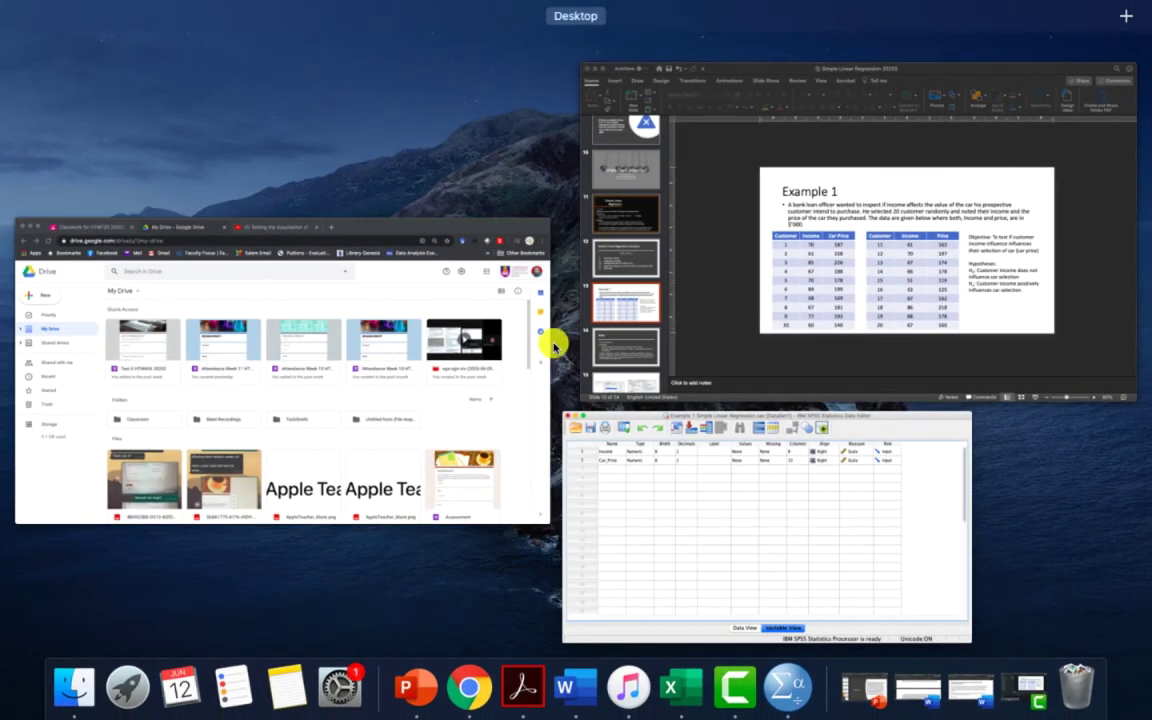
left_click(650, 298)
Display the slide 14 Steps slide, then bring the SPSS data editor forward
right_click(98, 604)
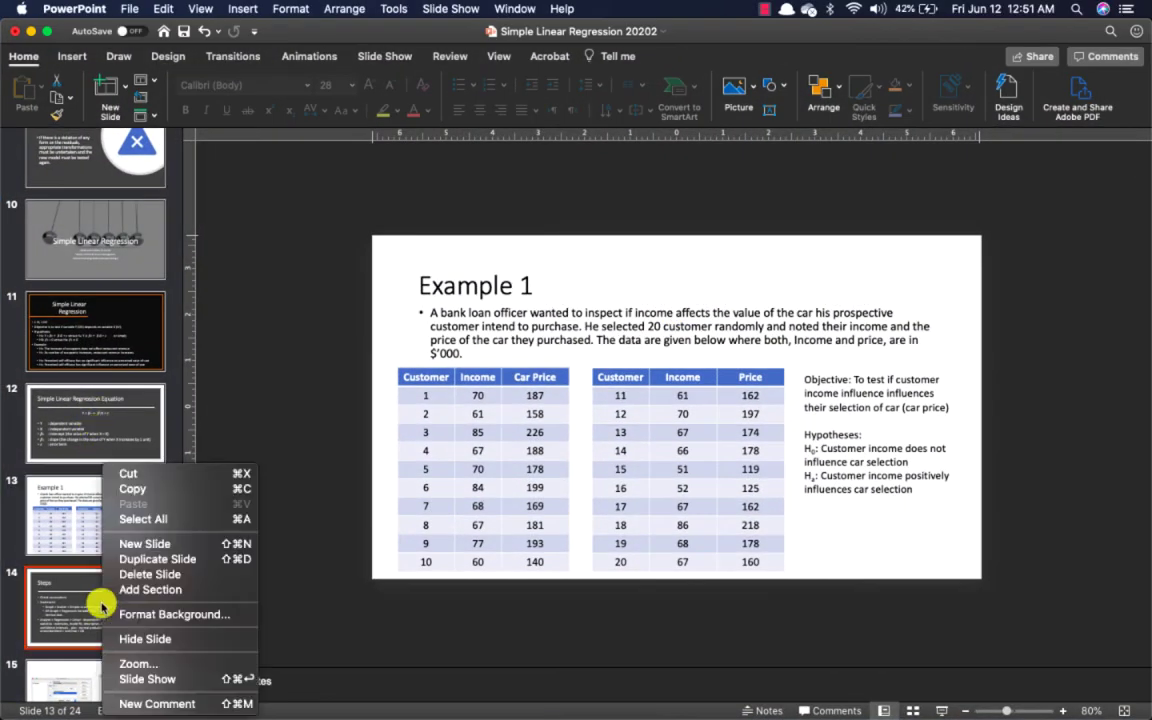
left_click(297, 553)
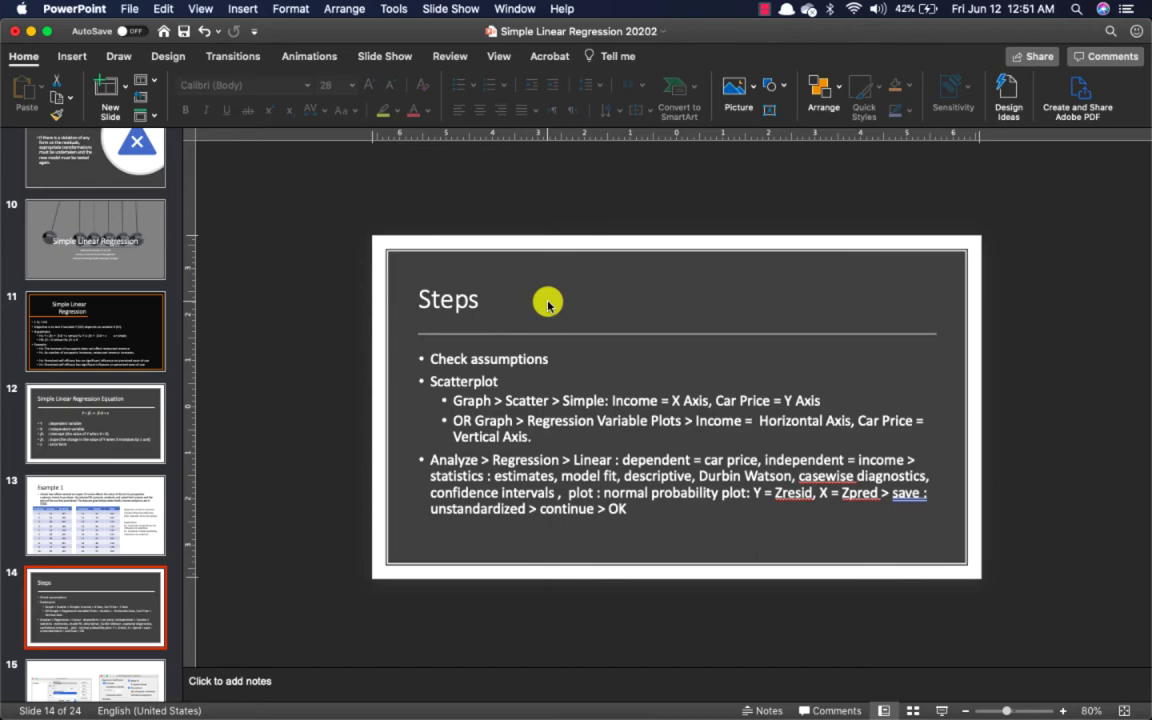
key("ctrl+Up")
left_click(669, 522)
Run a legacy Simple Scatter chart with Income on the X axis and Car_Price on Y
left_click(431, 10)
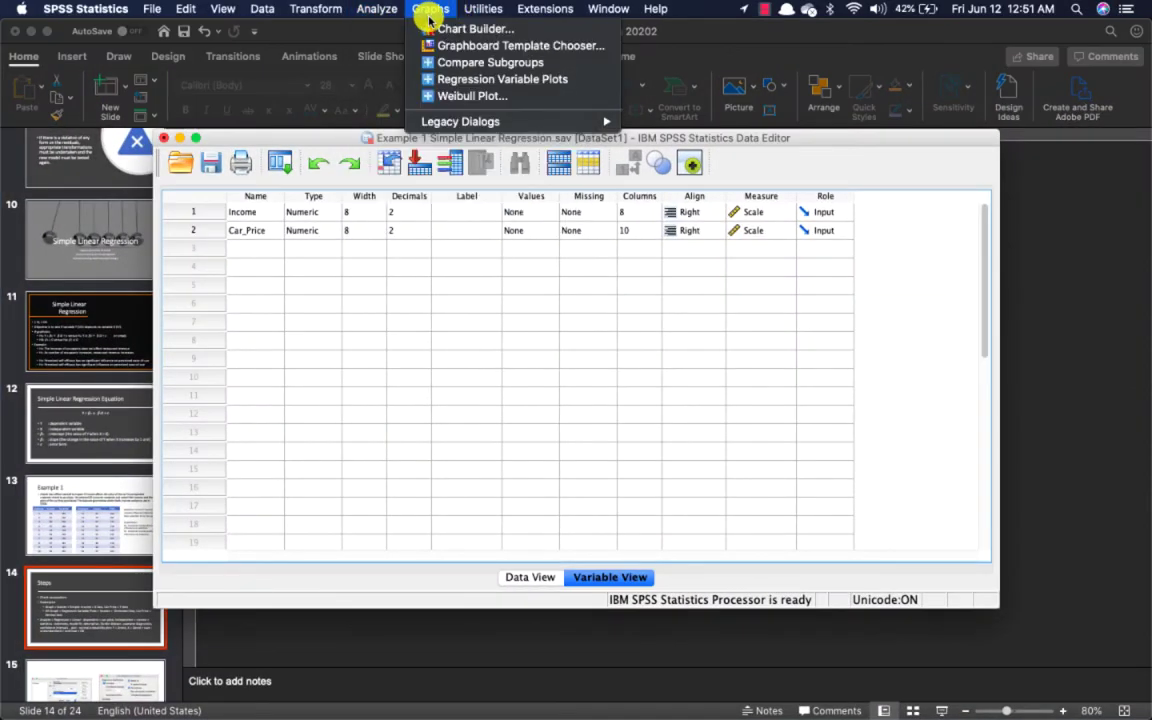
mouse_move(440, 120)
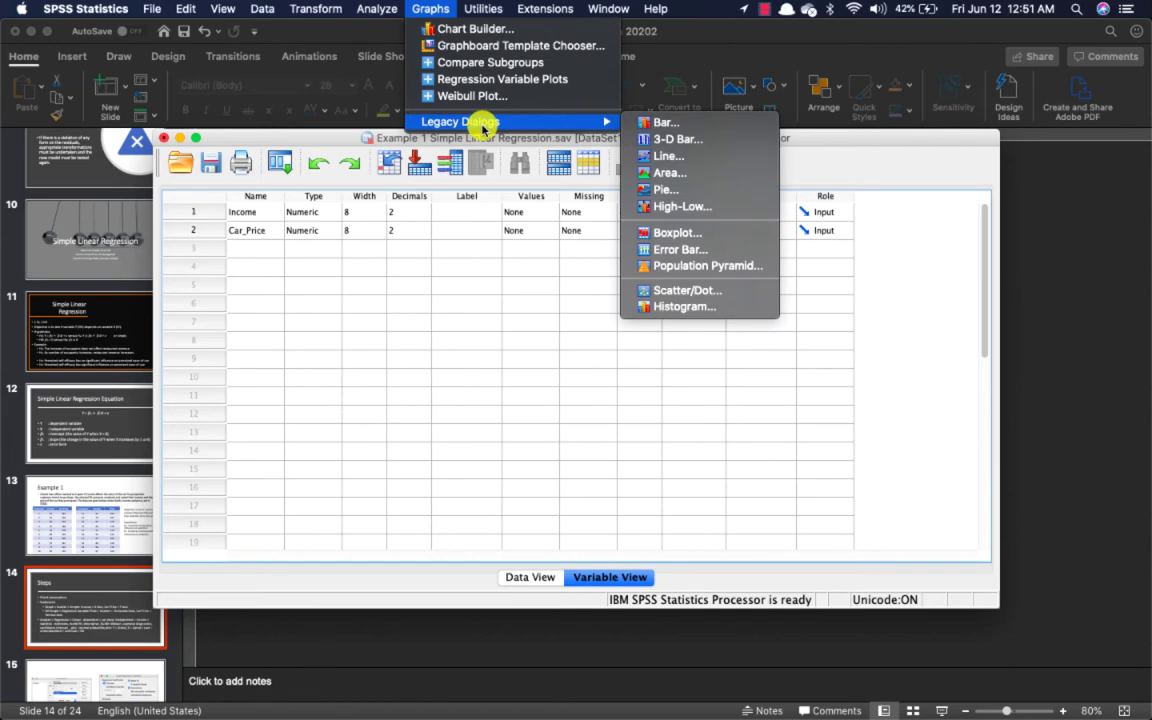
left_click(672, 292)
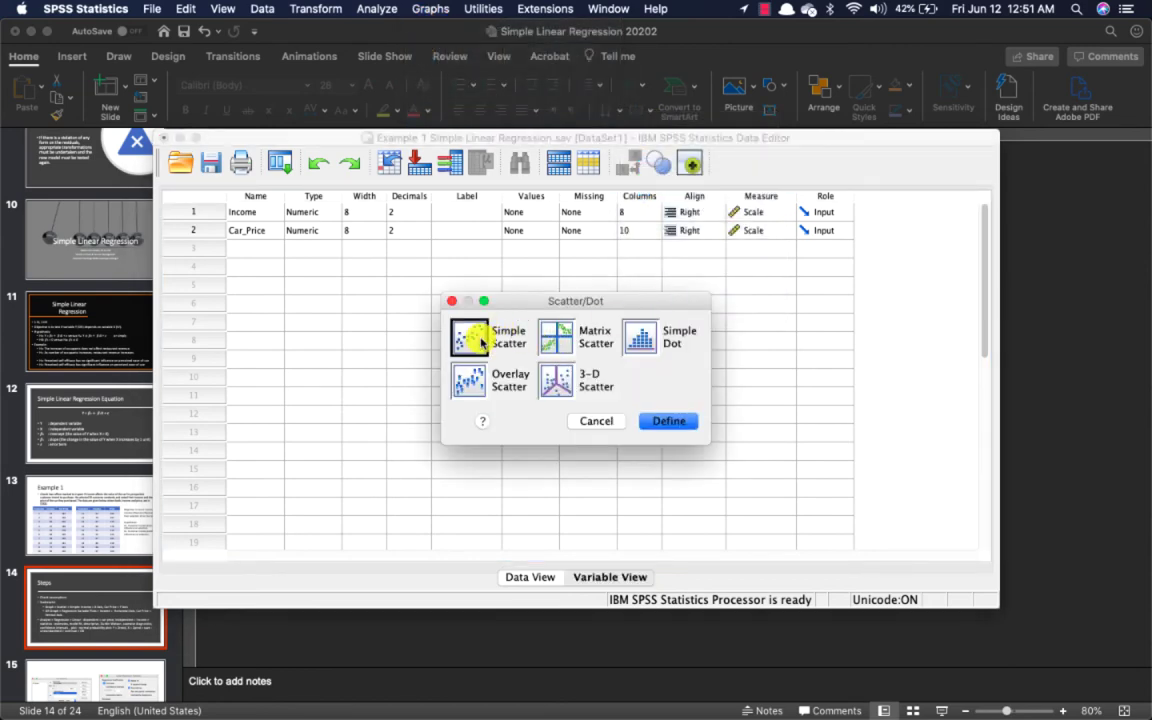
left_click(645, 426)
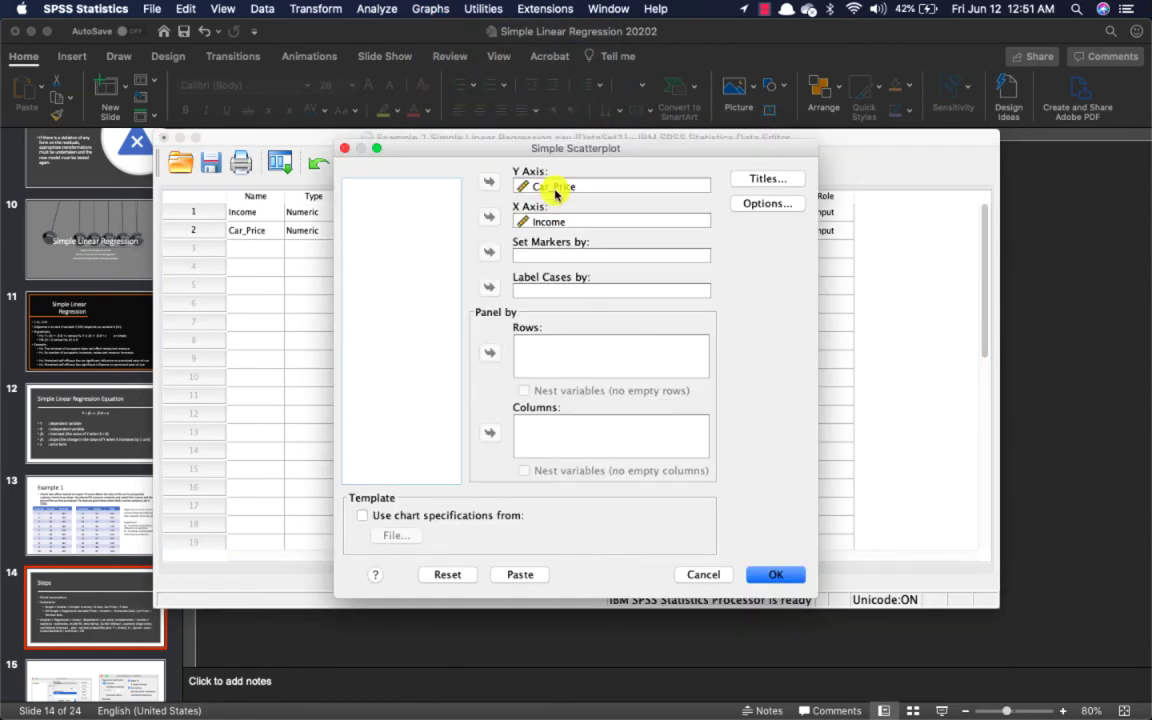
left_click(450, 570)
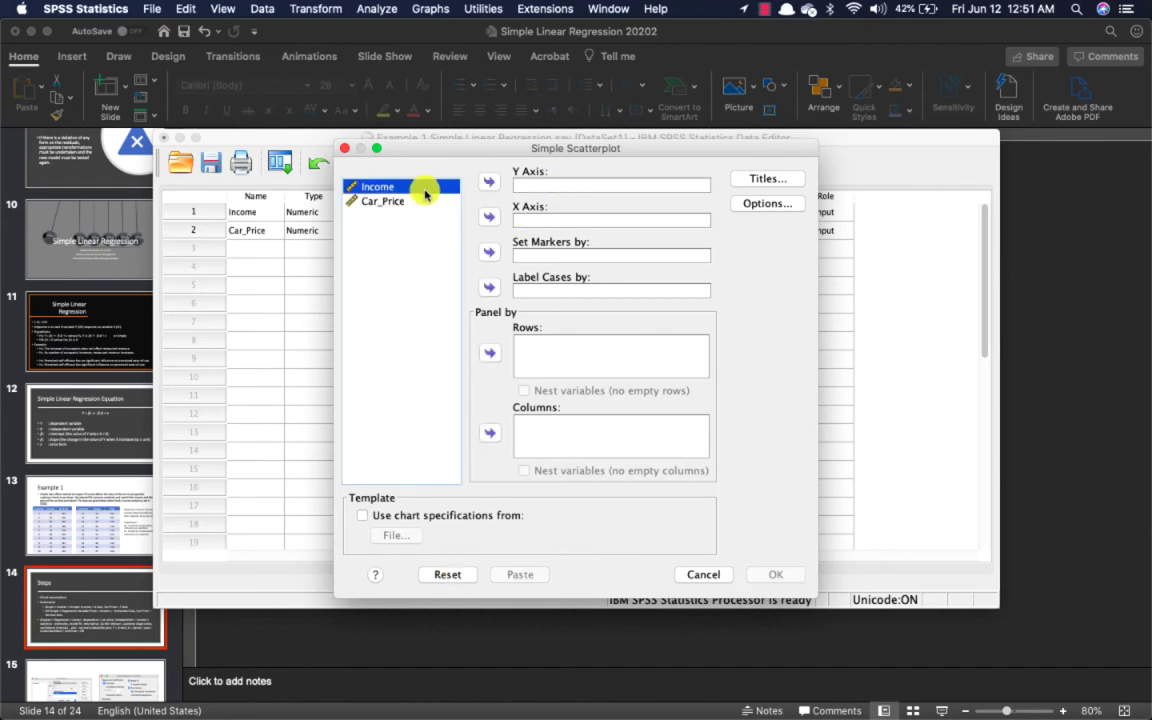
left_click(486, 217)
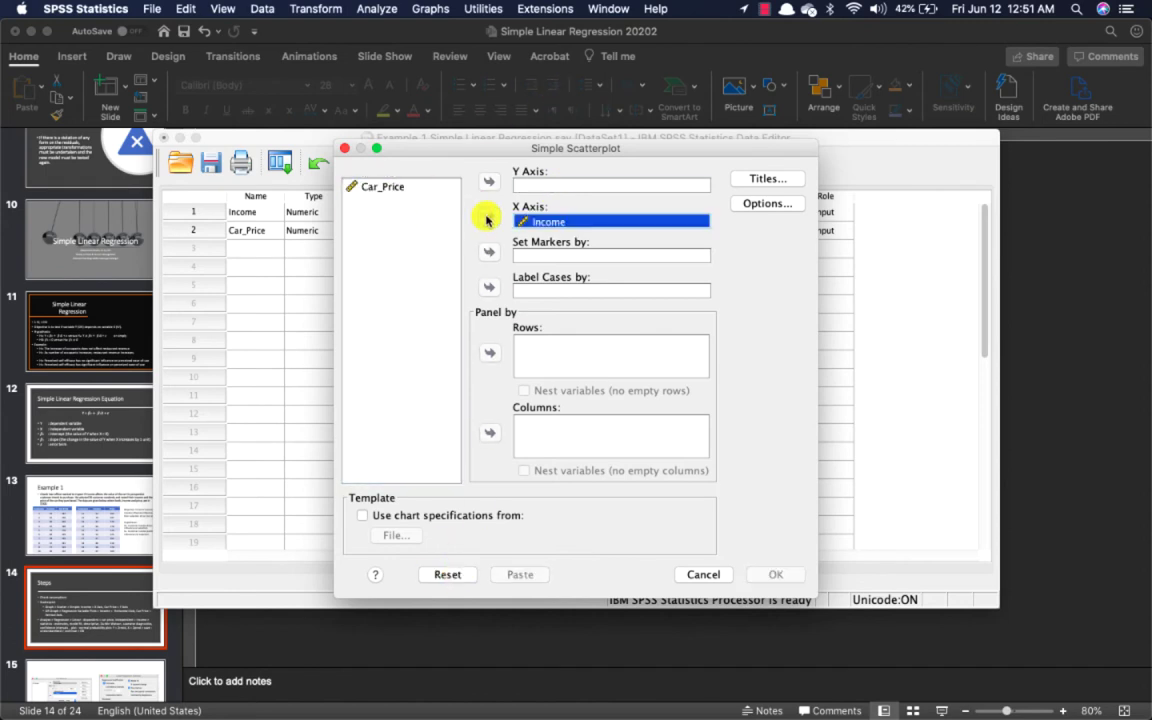
left_click(383, 186)
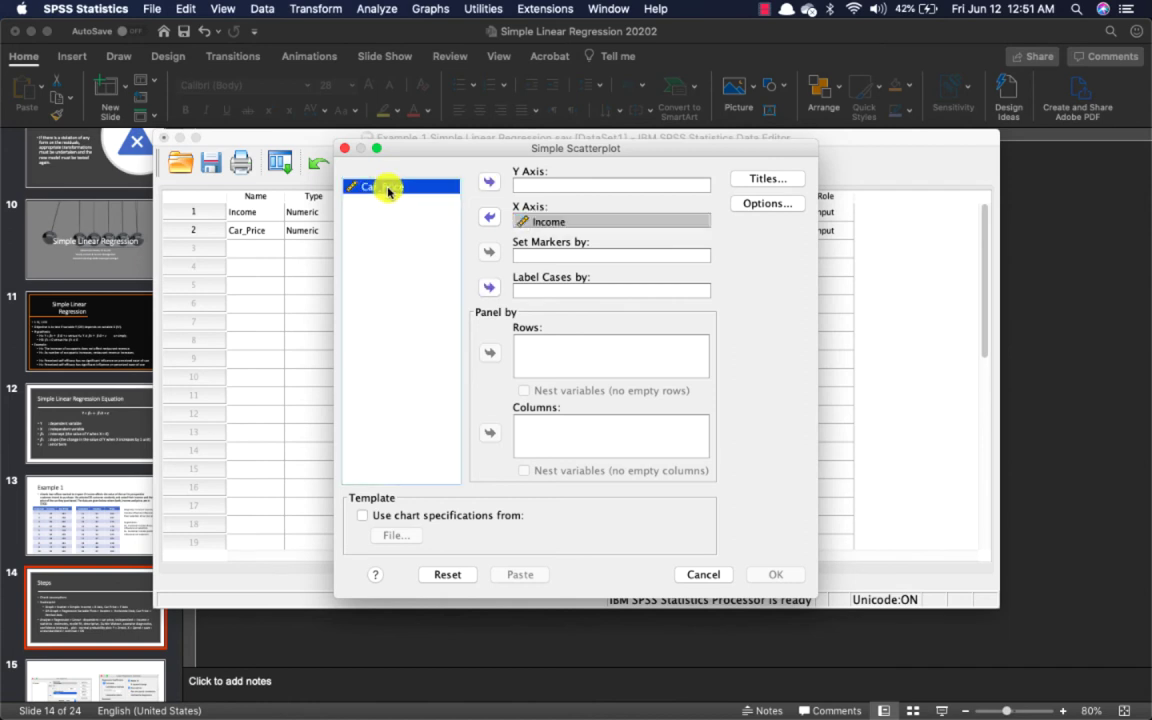
left_click(487, 187)
left_click(755, 573)
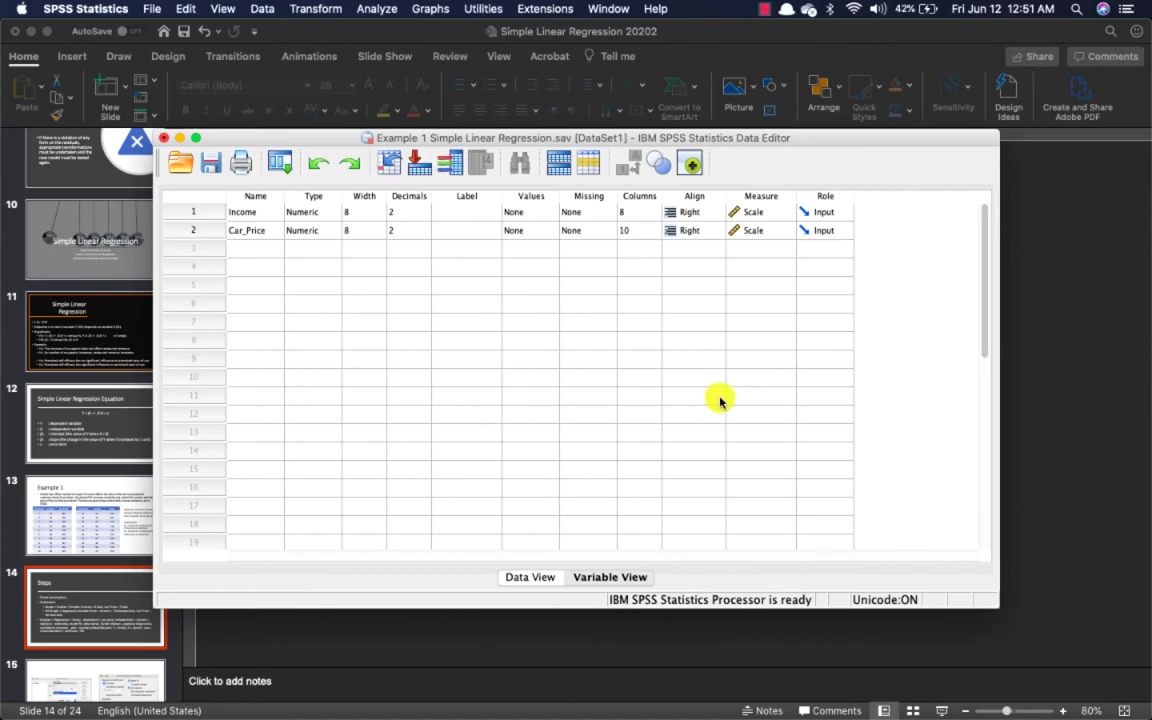
key("ctrl+Up")
key("ctrl+Up")
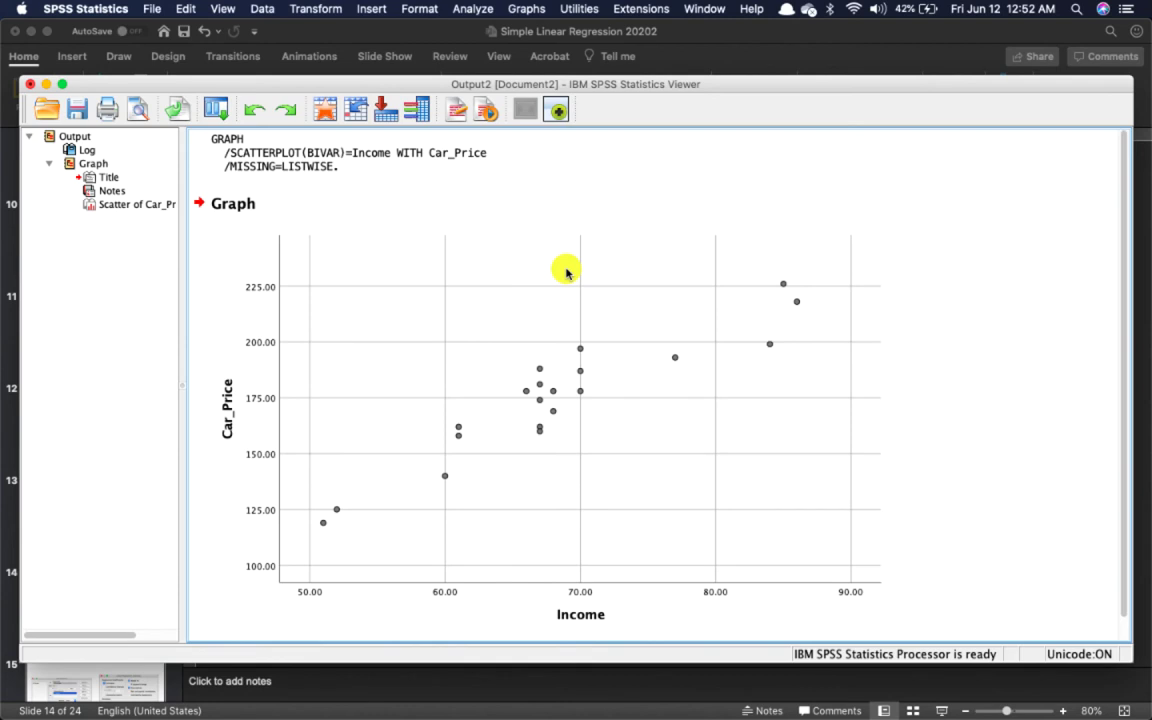
Inspect the positively trending Car_Price versus Income scatterplot in the Output Viewer
left_click(566, 272)
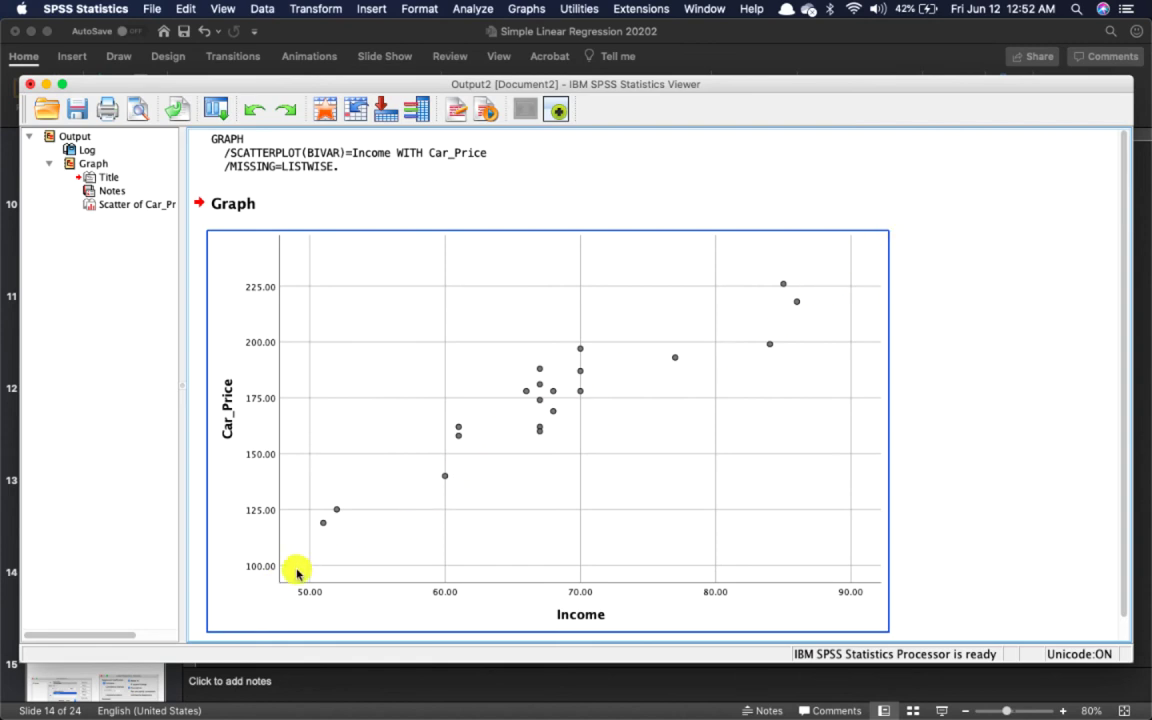
left_click(898, 272)
left_click(812, 329)
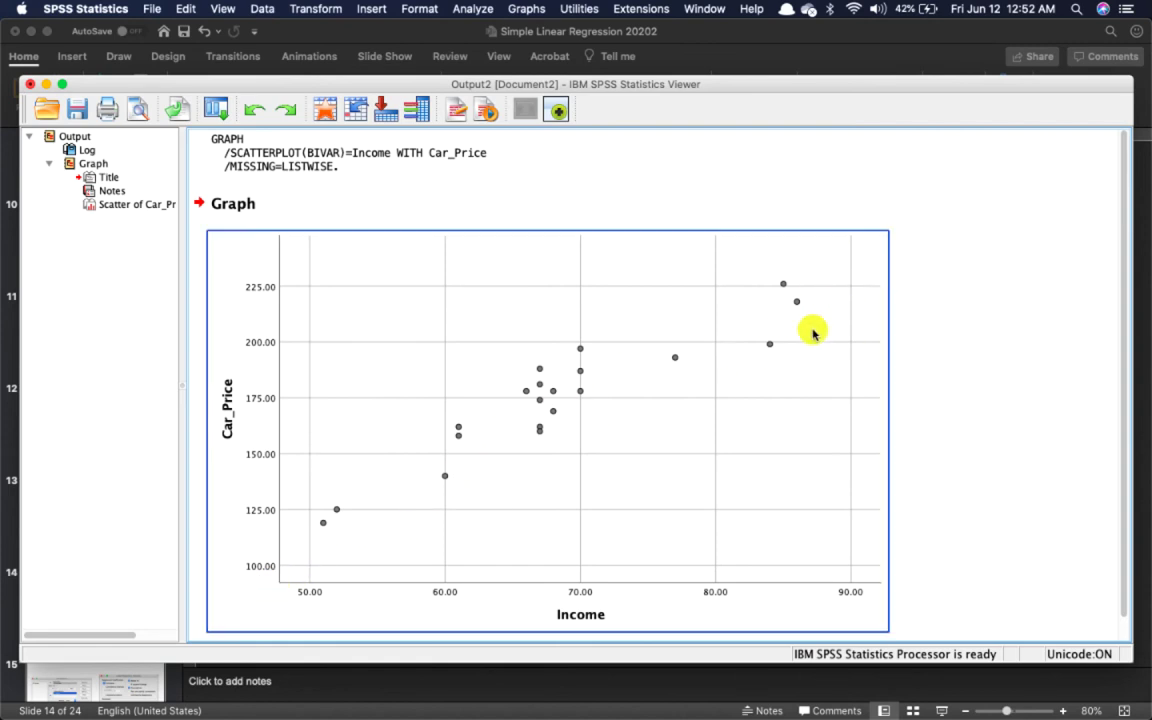
scroll(740, 375, "down", 1)
left_click(470, 9)
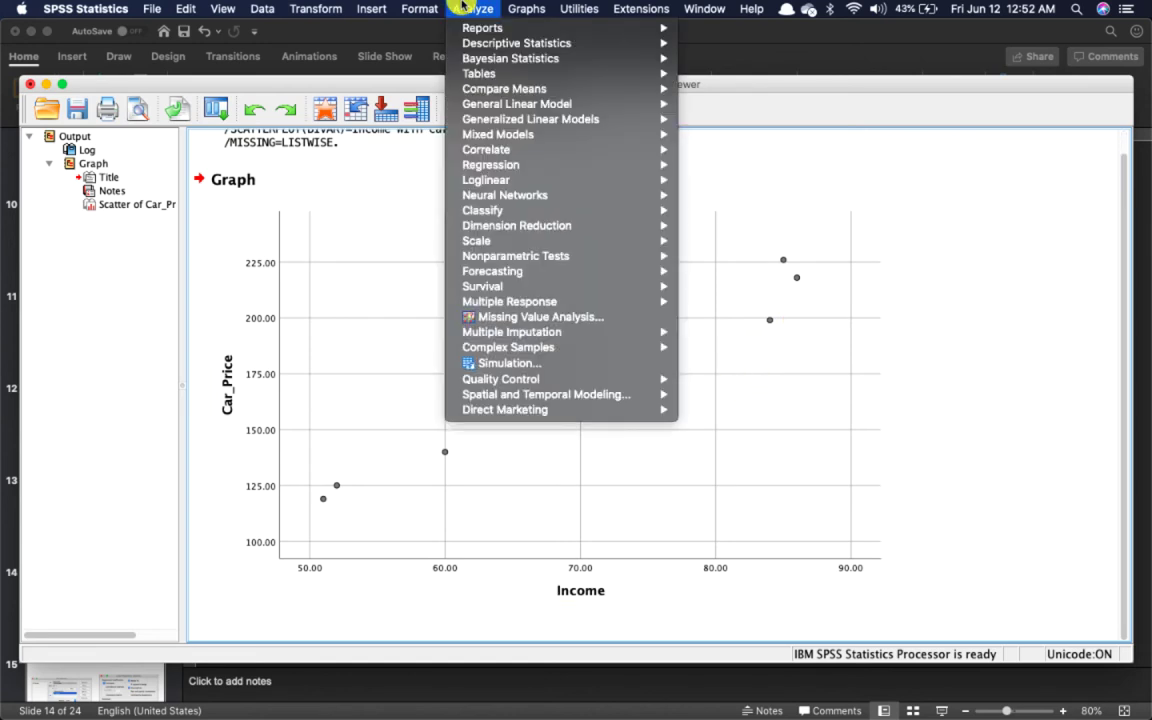
In Linear Regression, reset the variables, then assign Car_Price as dependent and Income as independent
mouse_move(510, 165)
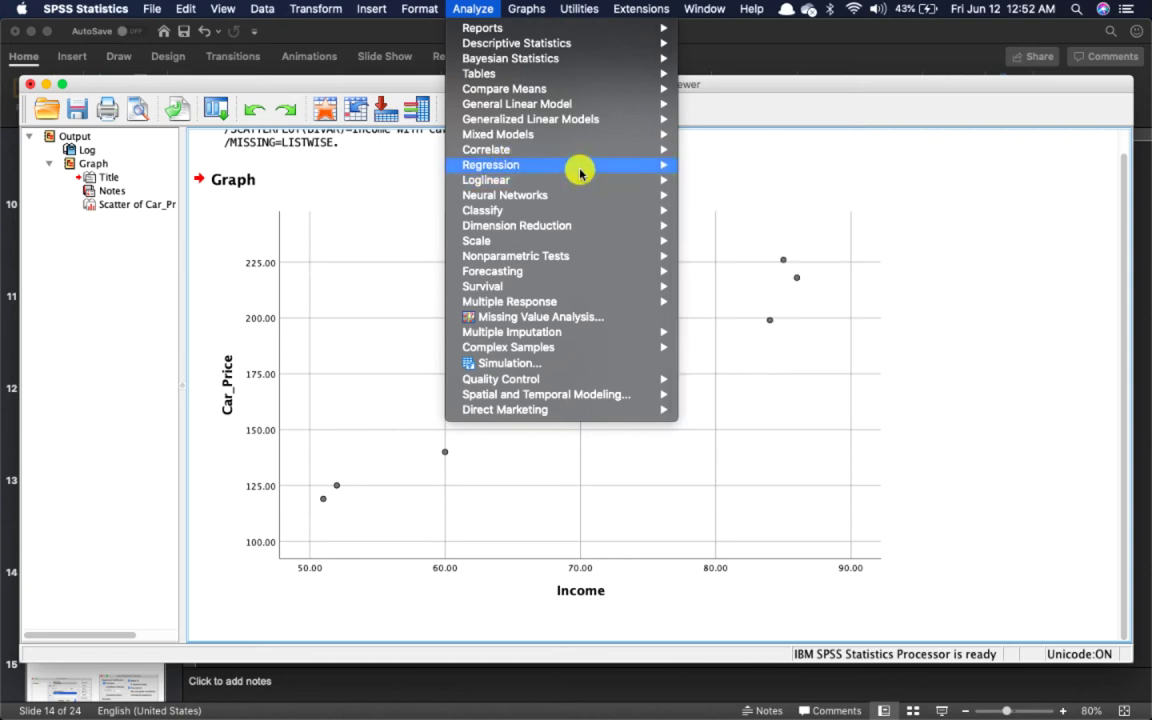
mouse_move(580, 173)
left_click(729, 182)
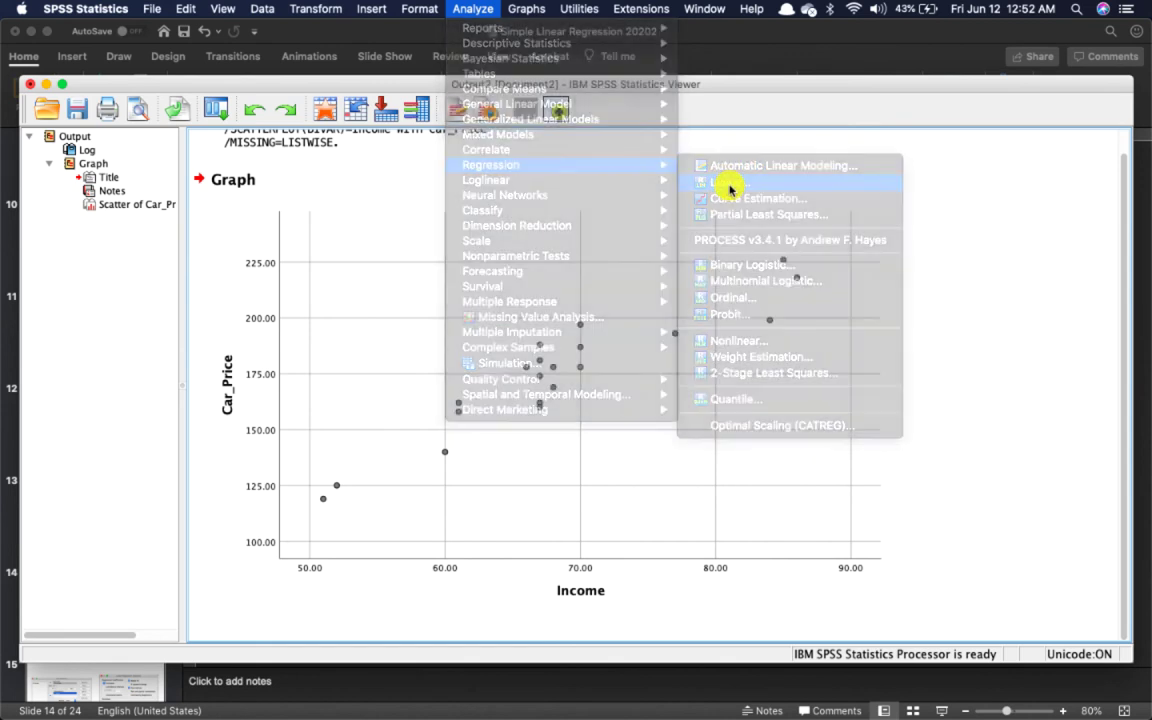
left_click(452, 517)
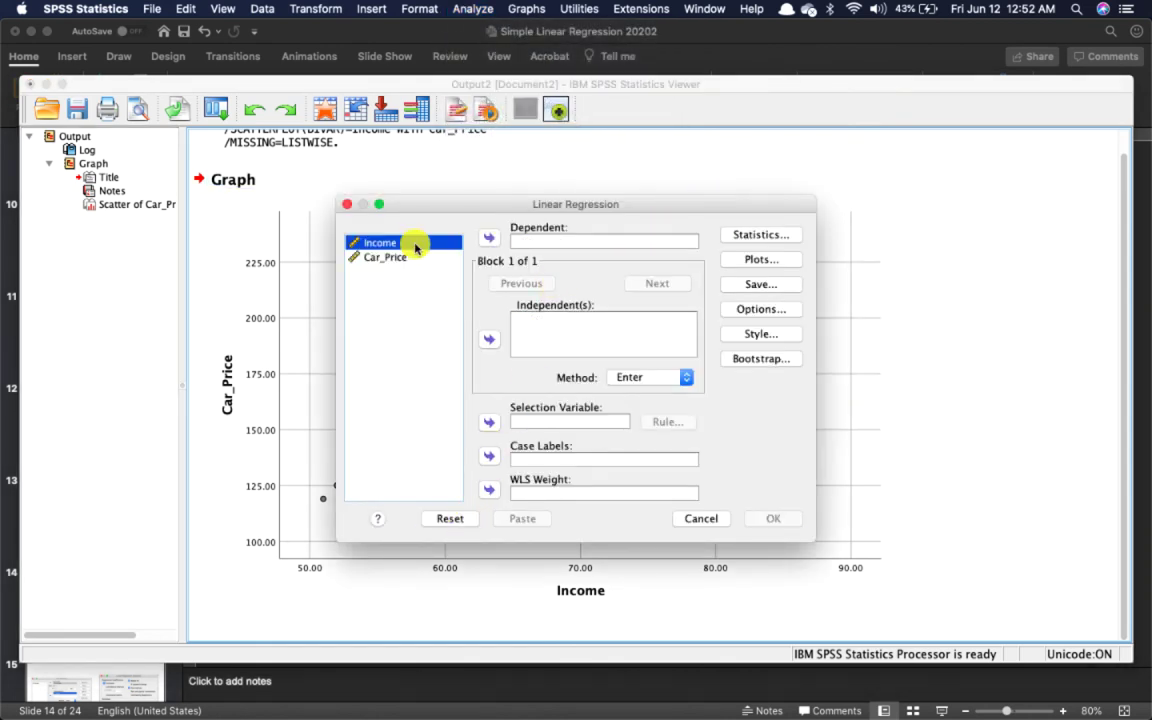
left_click(488, 237)
left_click(488, 237)
left_click(488, 338)
left_click(455, 257)
left_click(488, 237)
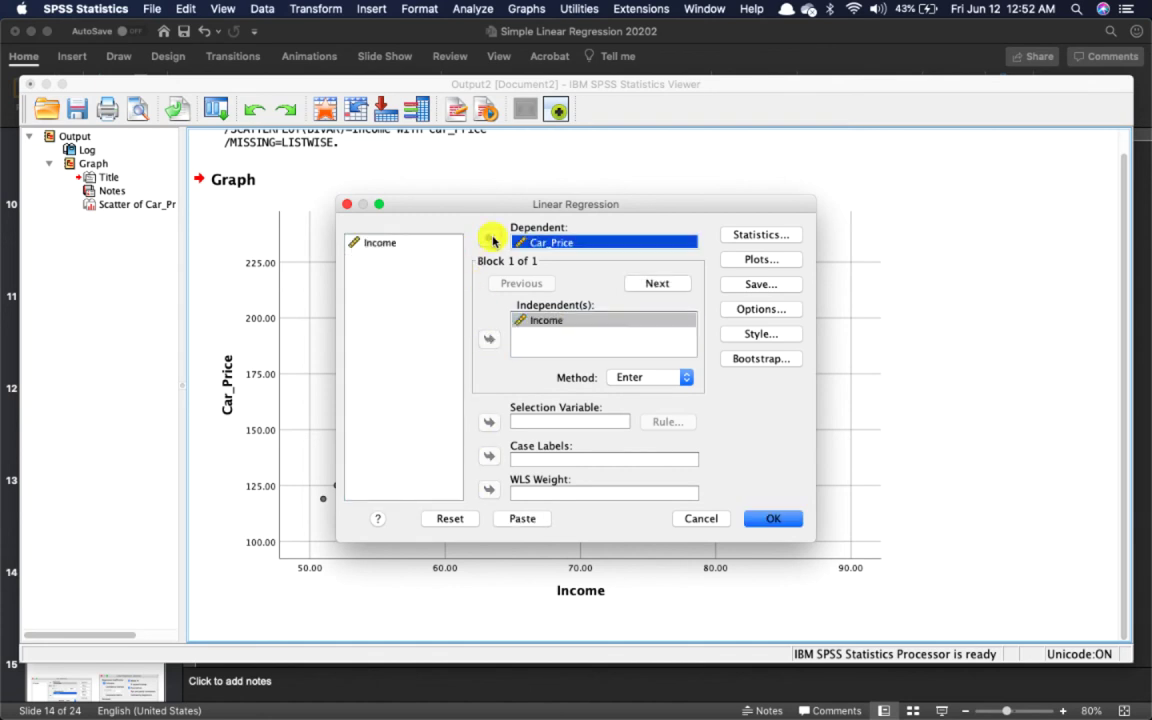
left_click(785, 234)
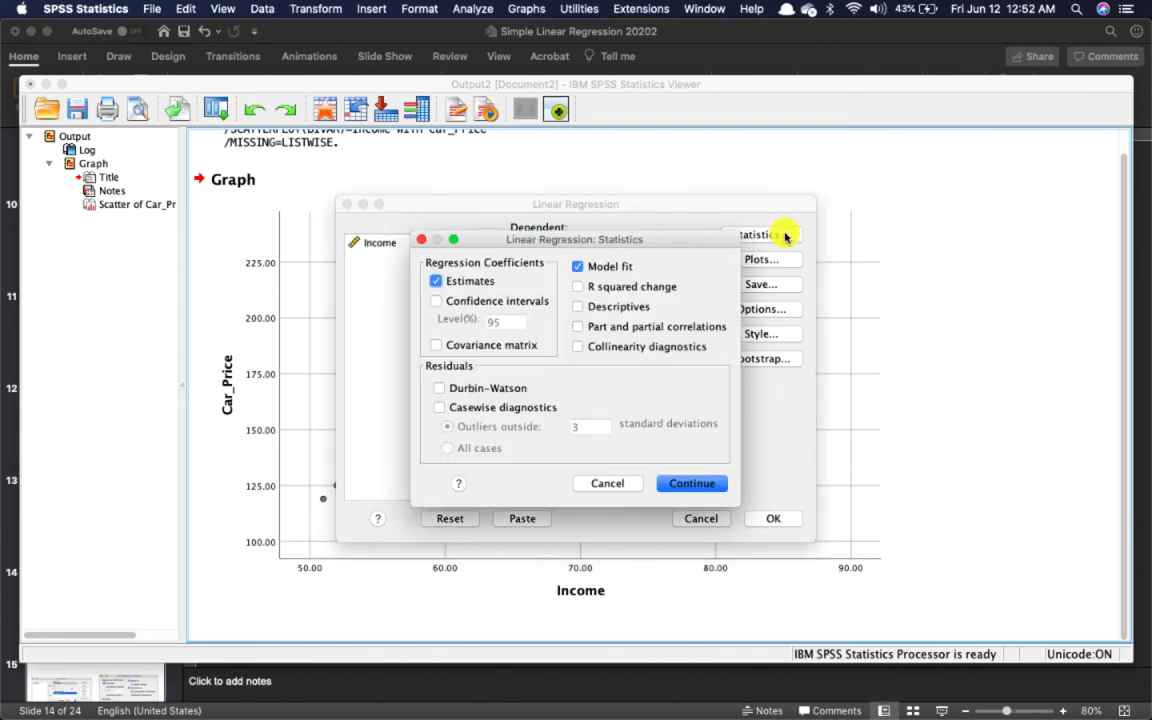
Request confidence intervals, R squared change, descriptives, part/partial correlations, collinearity, Durbin-Watson and casewise diagnostics
left_click(483, 301)
left_click(643, 286)
left_click(622, 308)
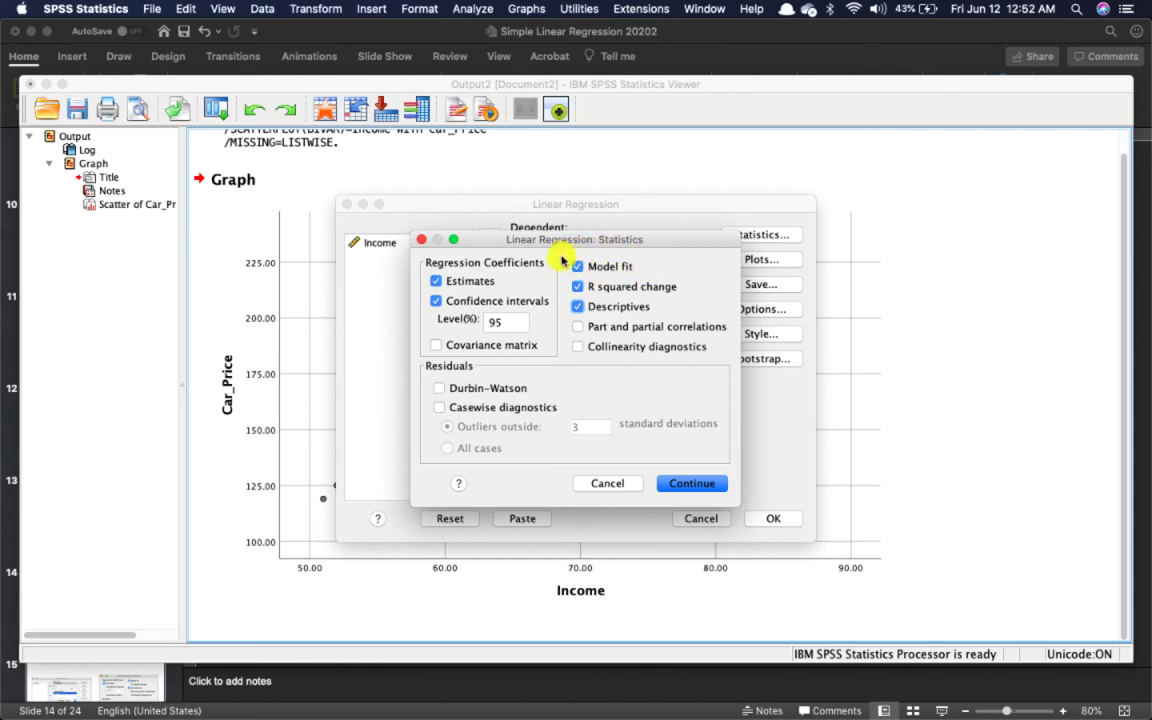
left_click(586, 328)
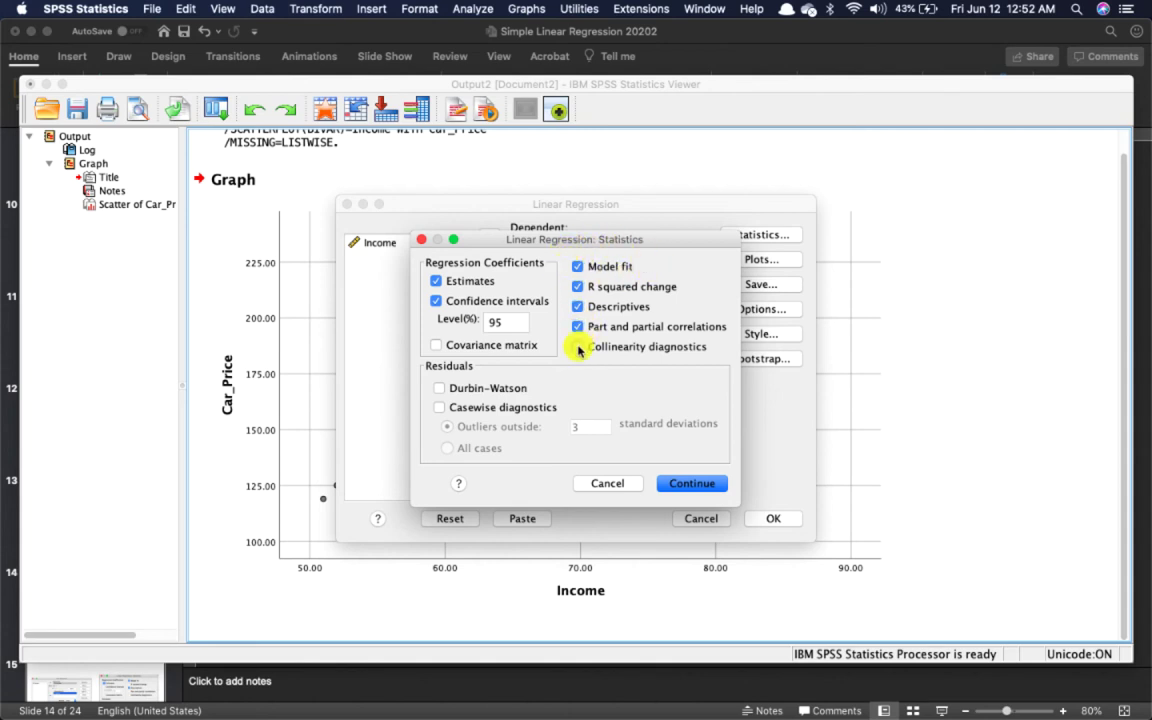
left_click(578, 347)
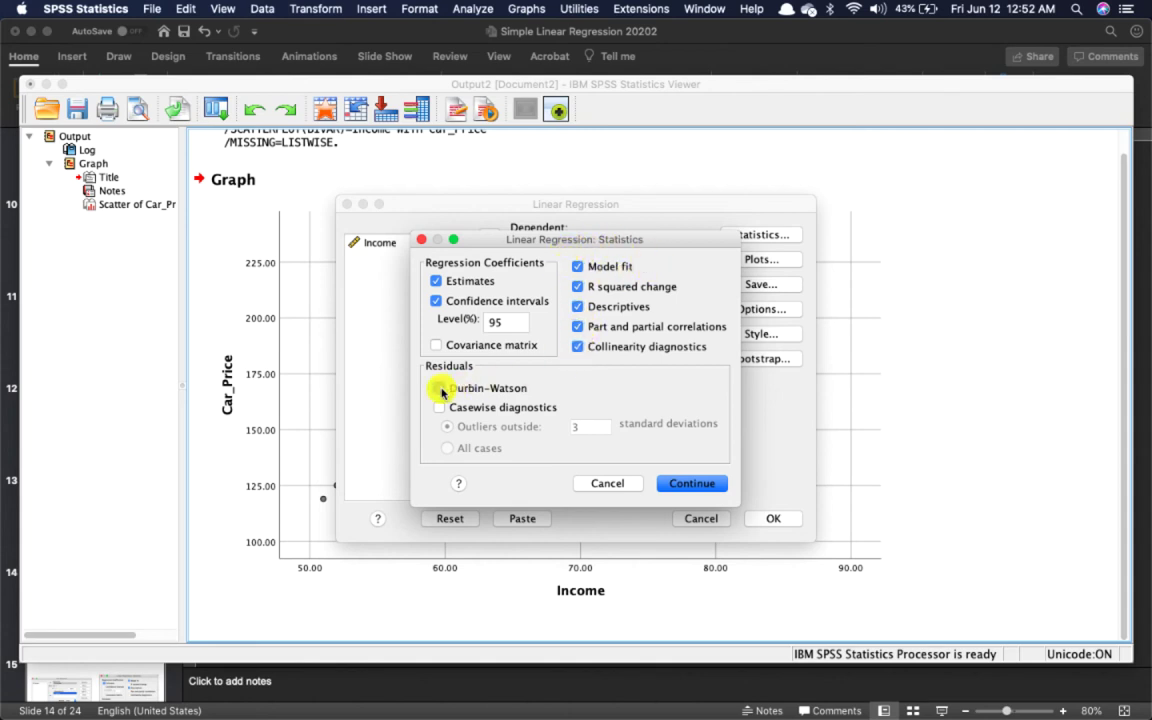
left_click(440, 389)
left_click(441, 407)
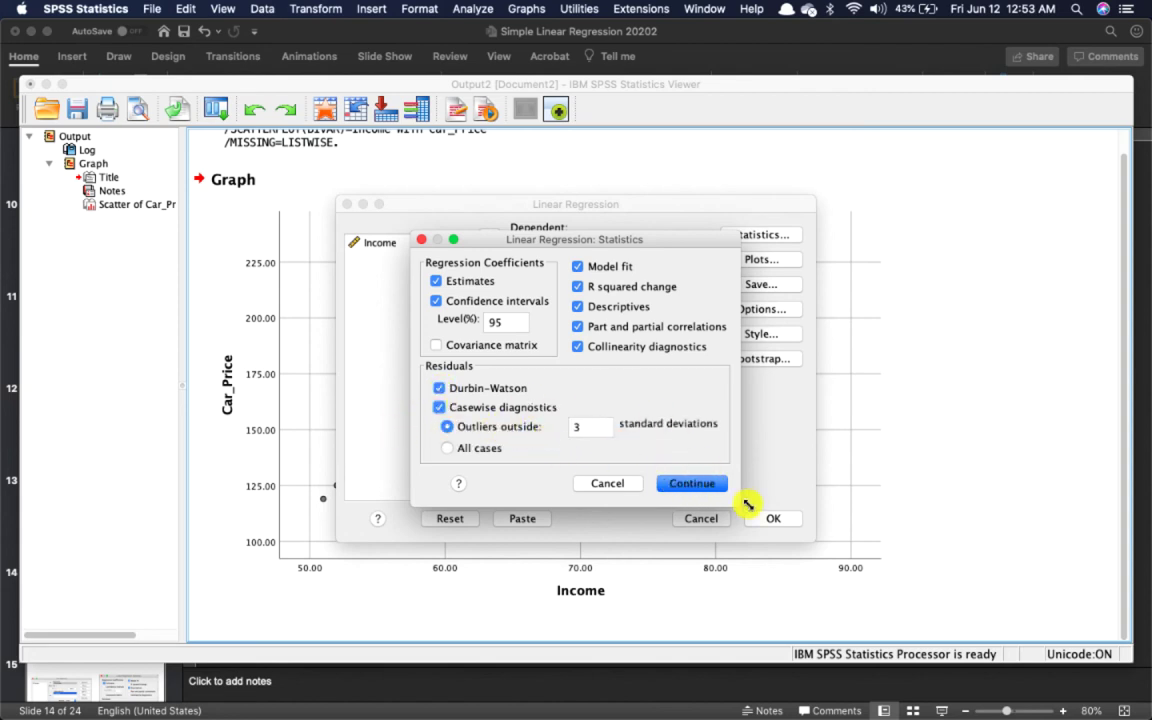
left_click(700, 484)
left_click(765, 282)
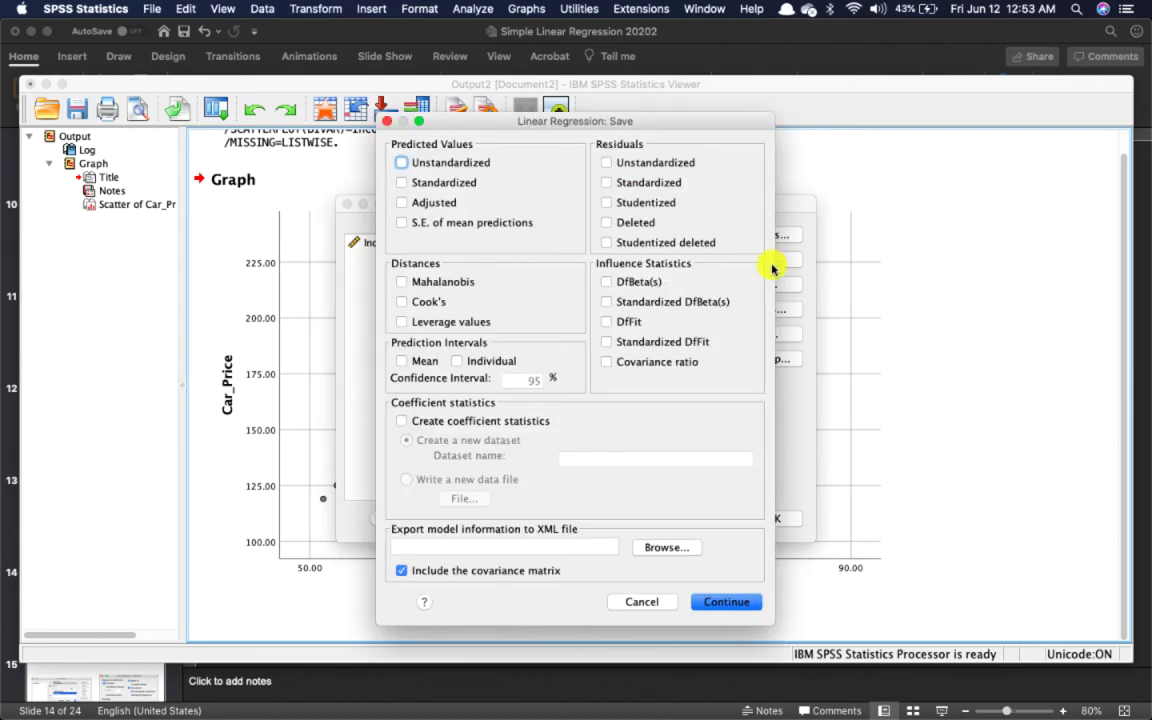
Plot *ZRESID against *ZPRED and add a normal probability plot of residuals
left_click(650, 600)
left_click(750, 259)
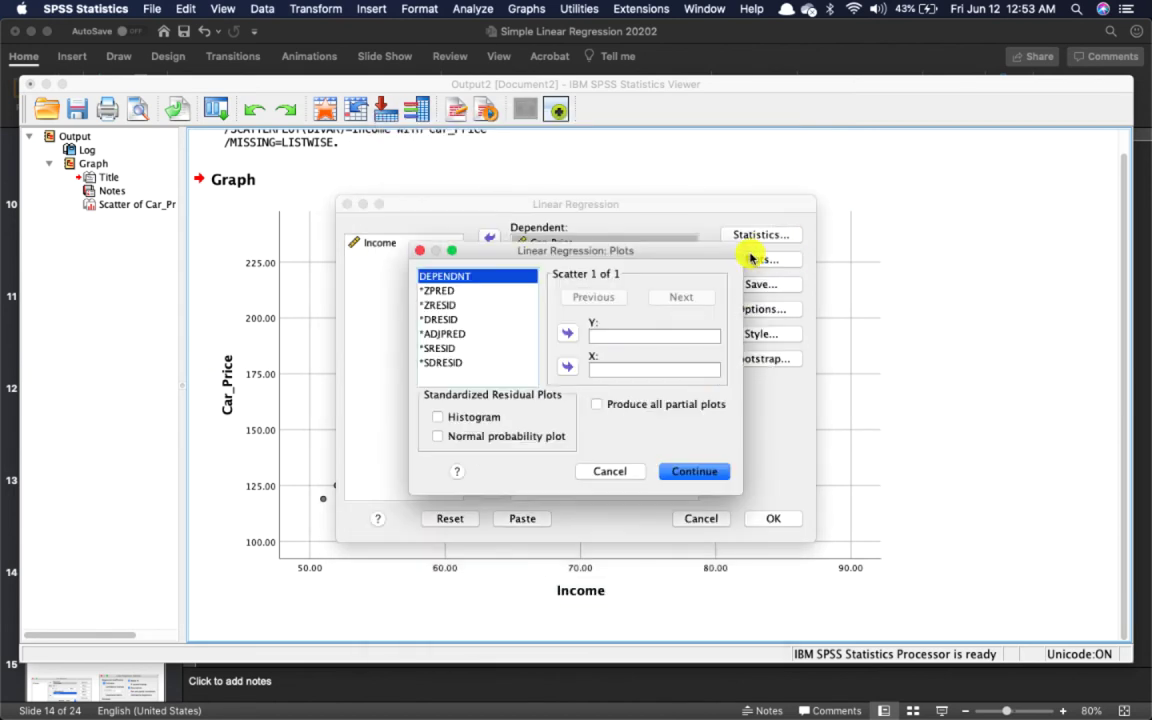
left_click(487, 292)
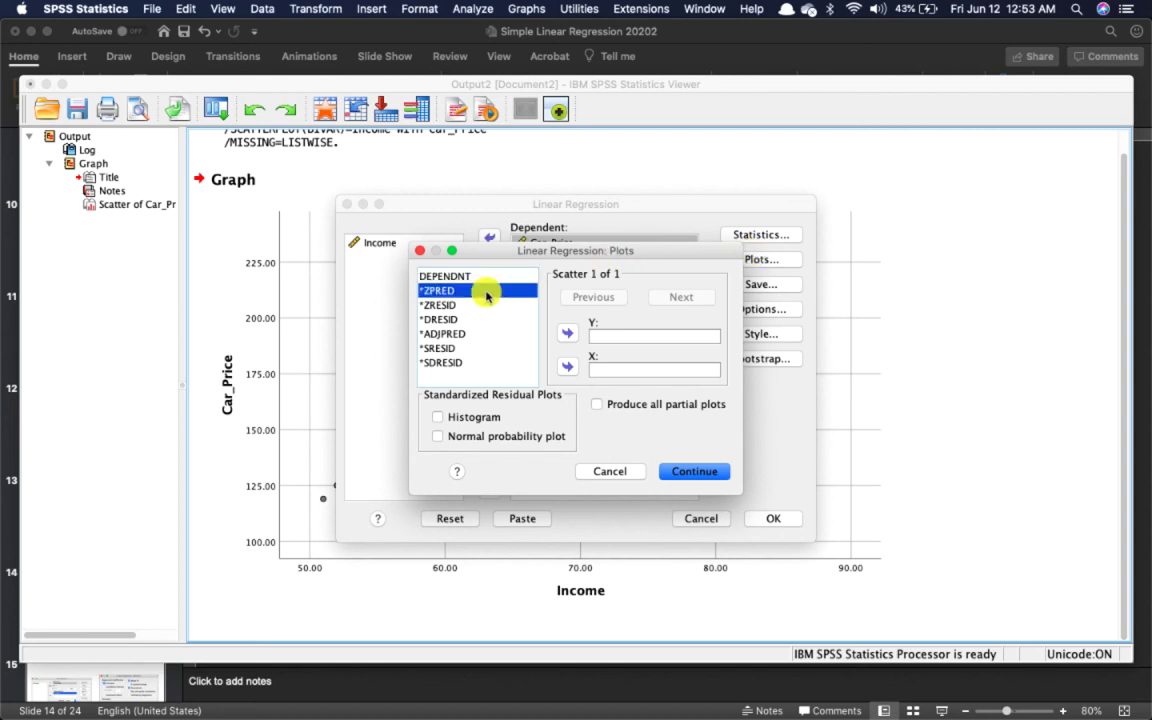
left_click(567, 367)
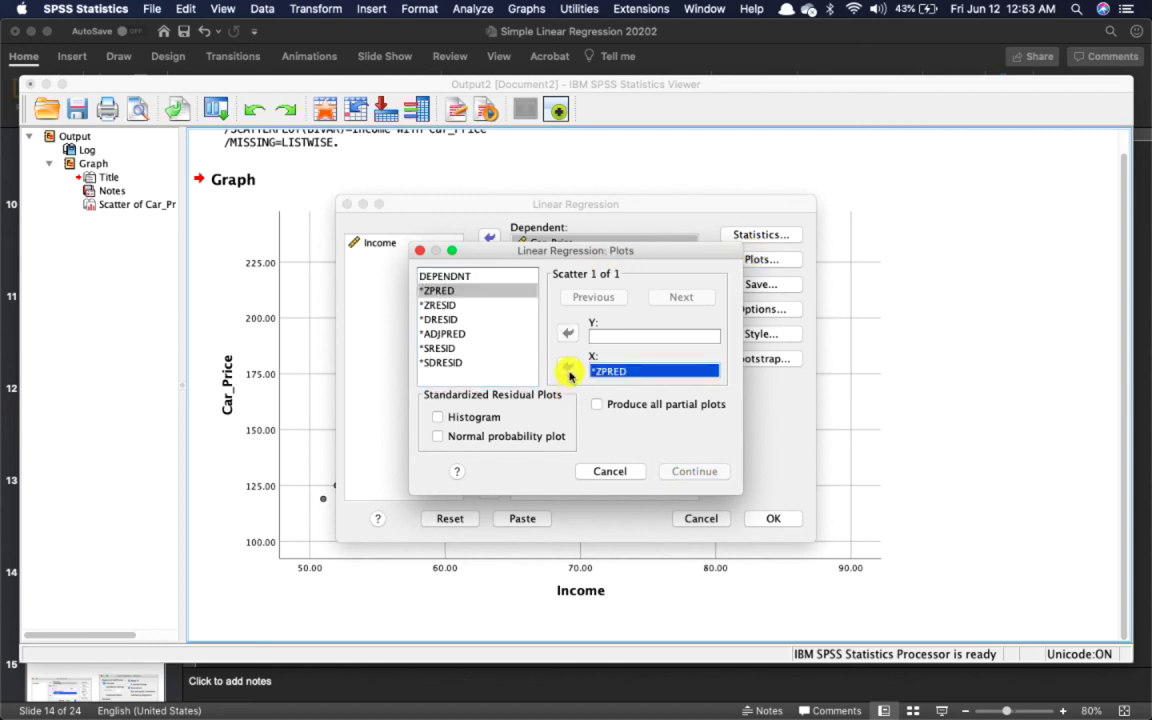
left_click(476, 304)
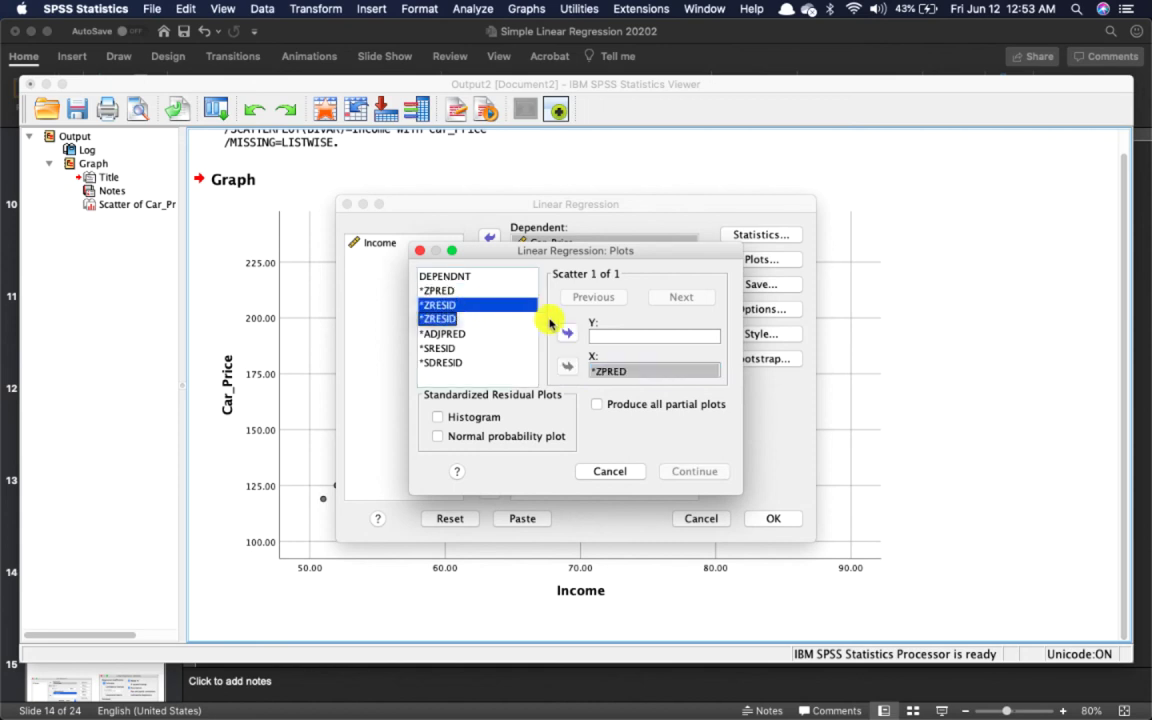
left_click(570, 333)
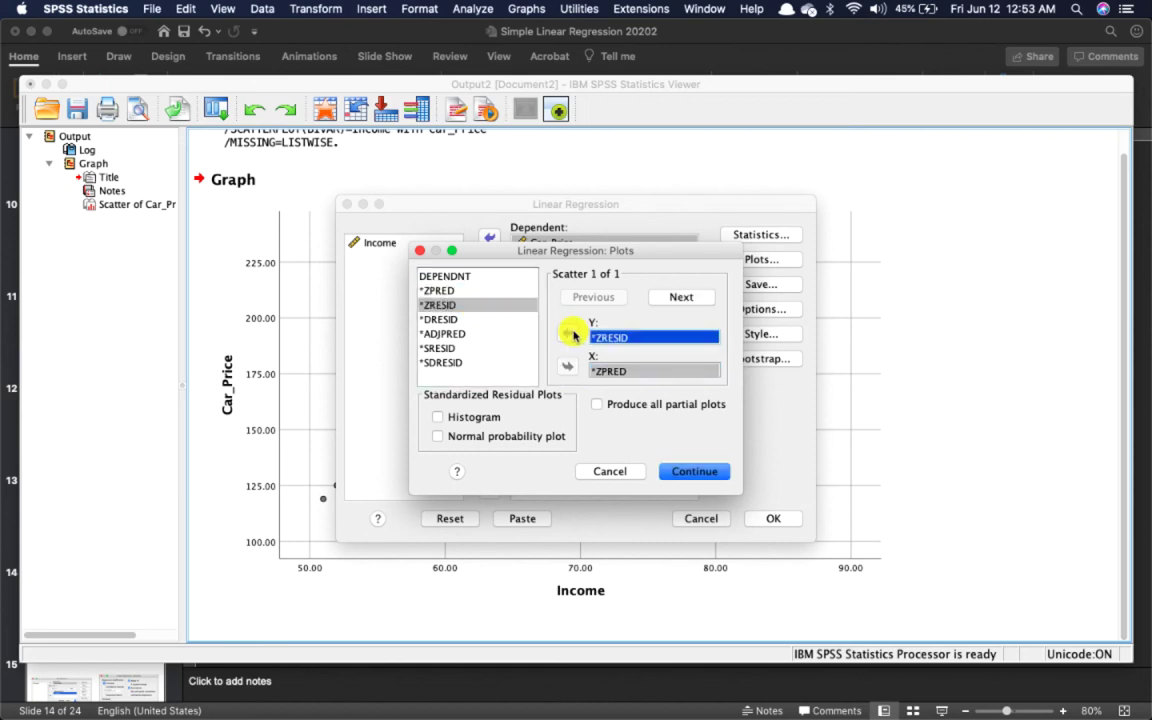
left_click(437, 436)
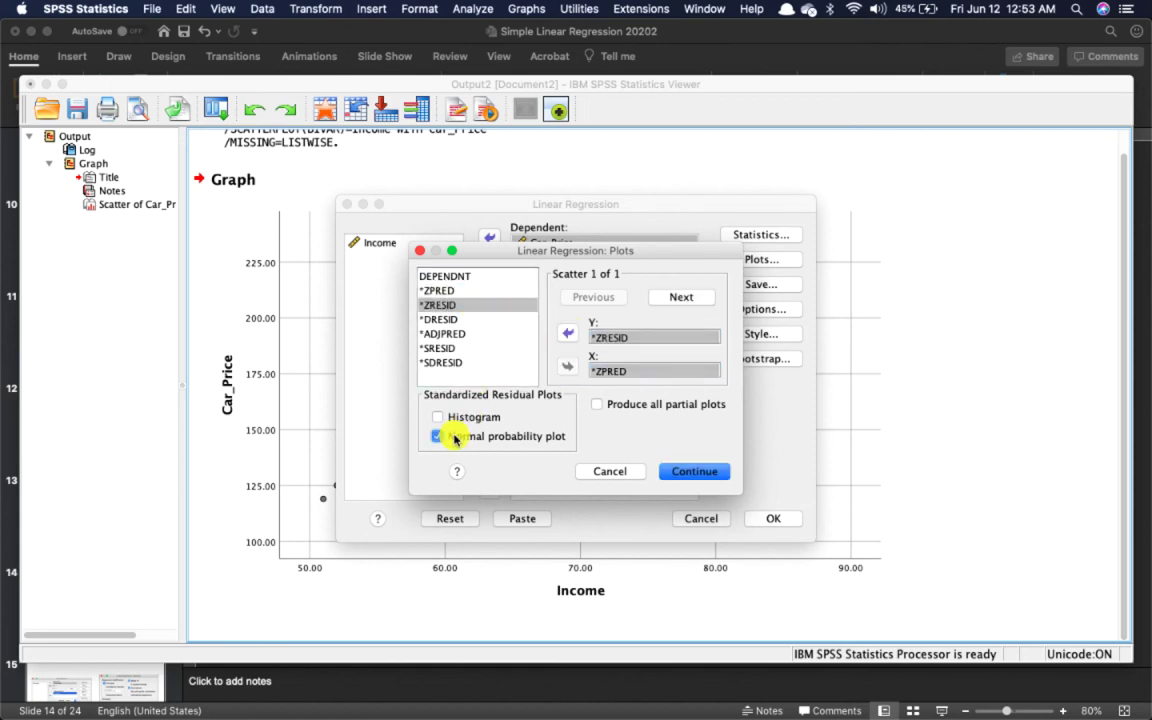
left_click(709, 478)
Keep the default Save and Options settings and run the linear regression
left_click(770, 285)
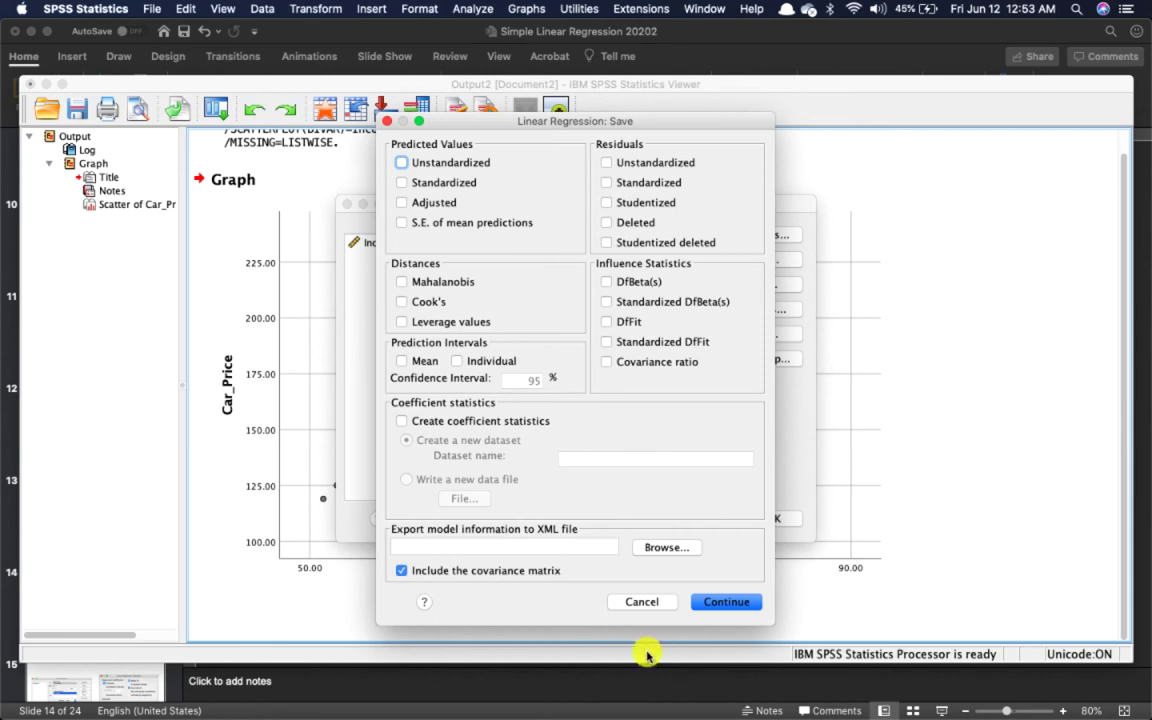
left_click(645, 603)
left_click(760, 309)
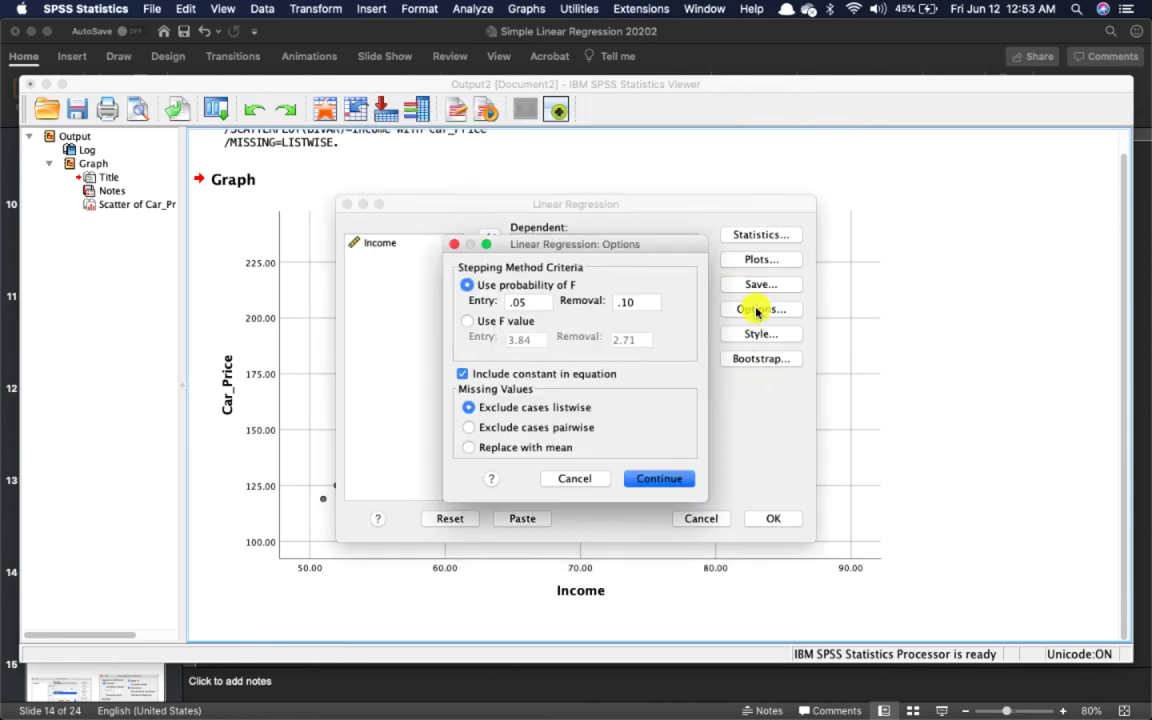
left_click(660, 478)
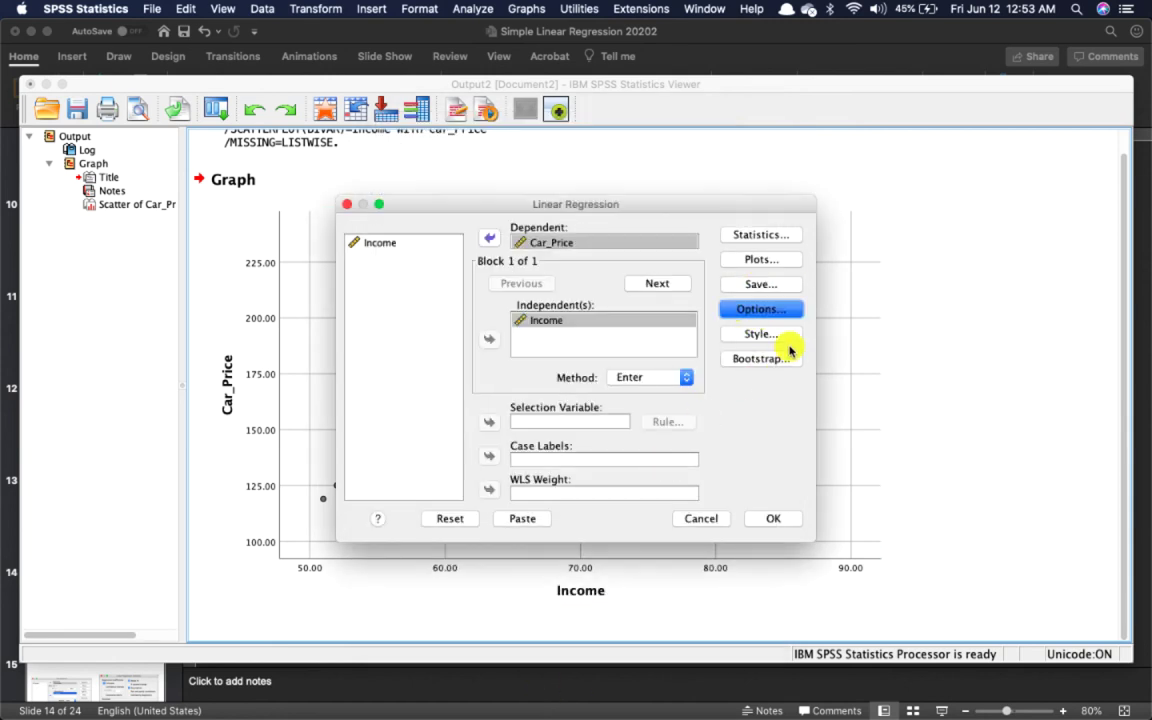
left_click(757, 519)
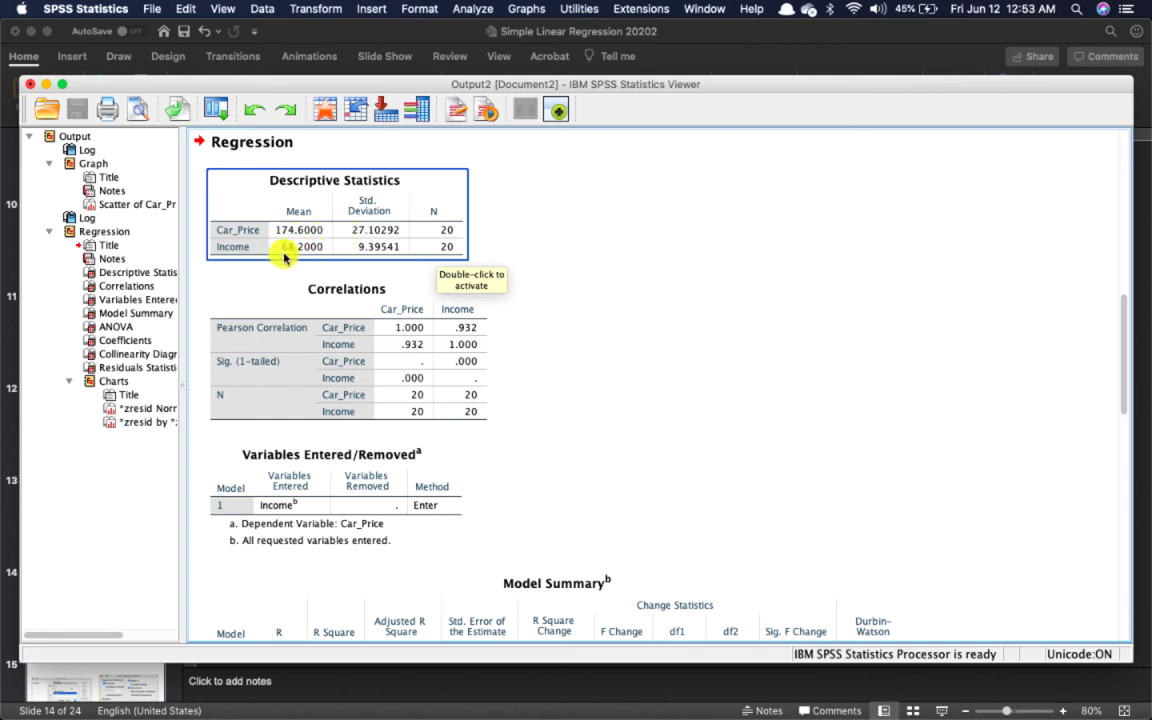
Review the Descriptive Statistics and Correlations tables showing Car_Price–Income correlation .932
left_click(620, 363)
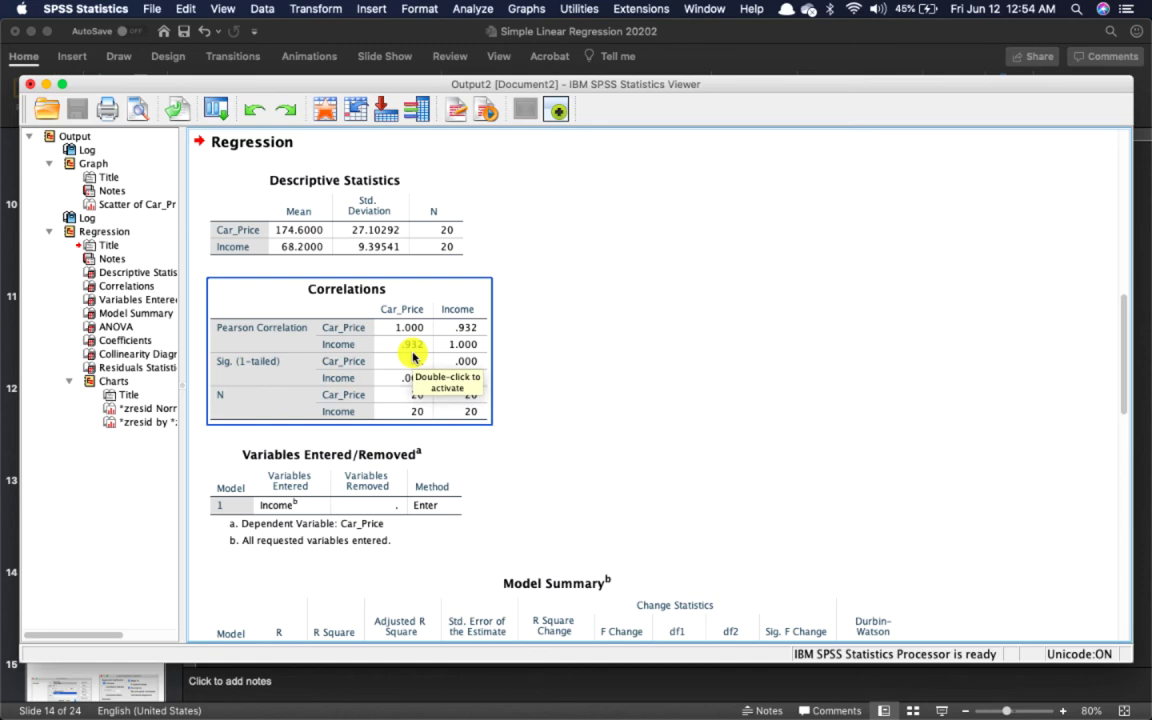
Scroll through Model Summary, ANOVA, Coefficients and Residuals Statistics to the P-P and residual plots
scroll(560, 370, "down", 10)
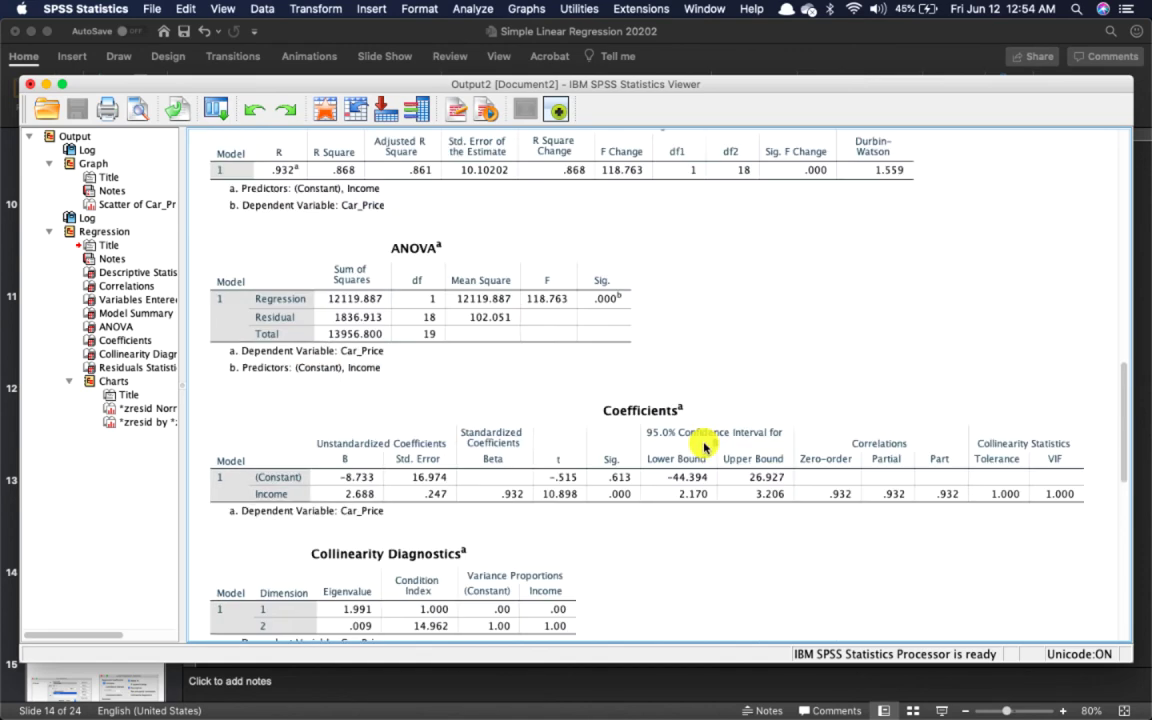
scroll(703, 447, "up", 3)
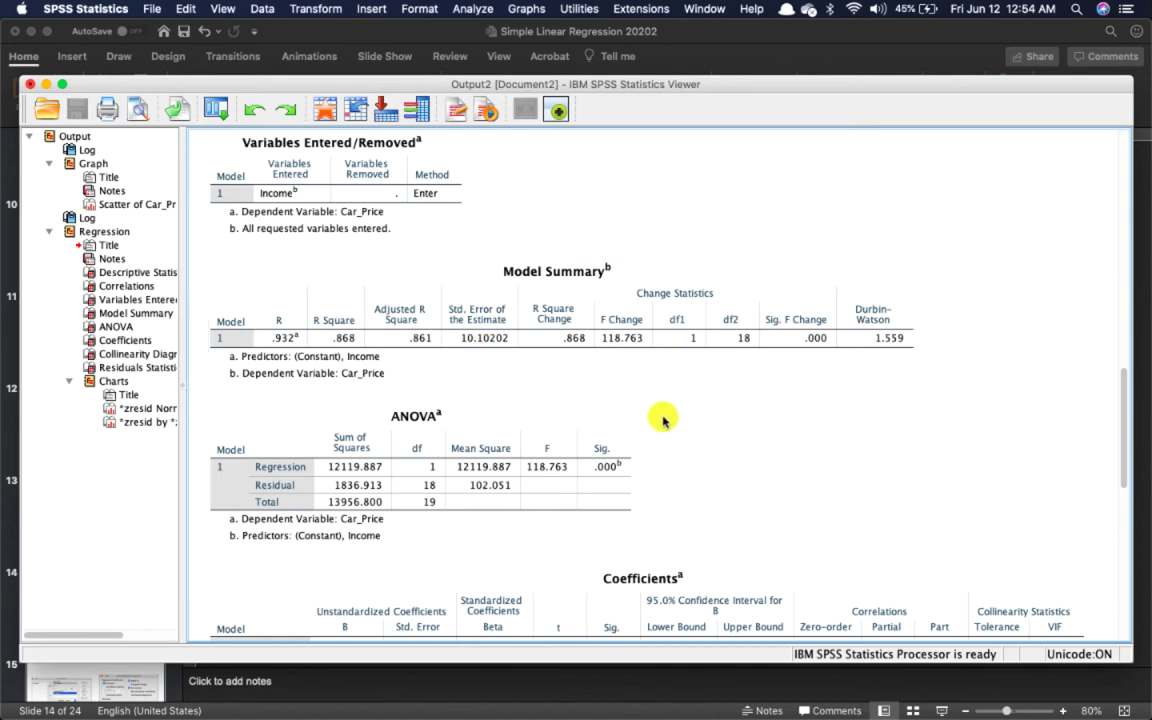
scroll(470, 489, "down", 5)
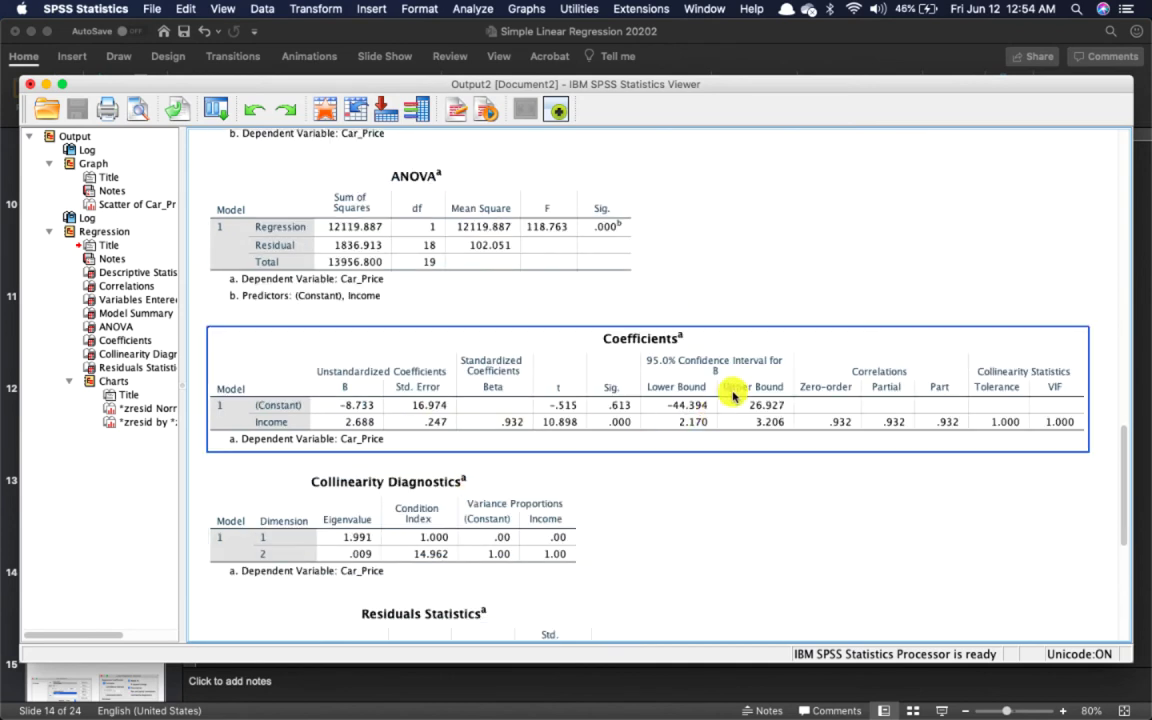
scroll(668, 525, "down", 10)
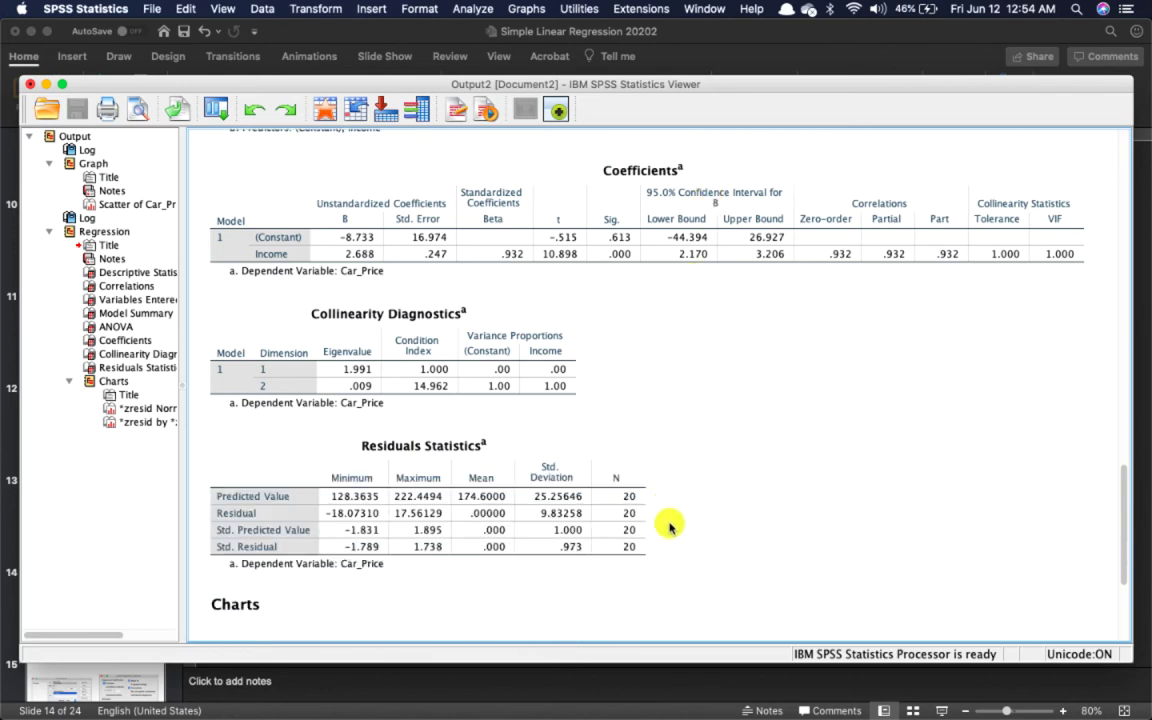
scroll(668, 525, "down", 3)
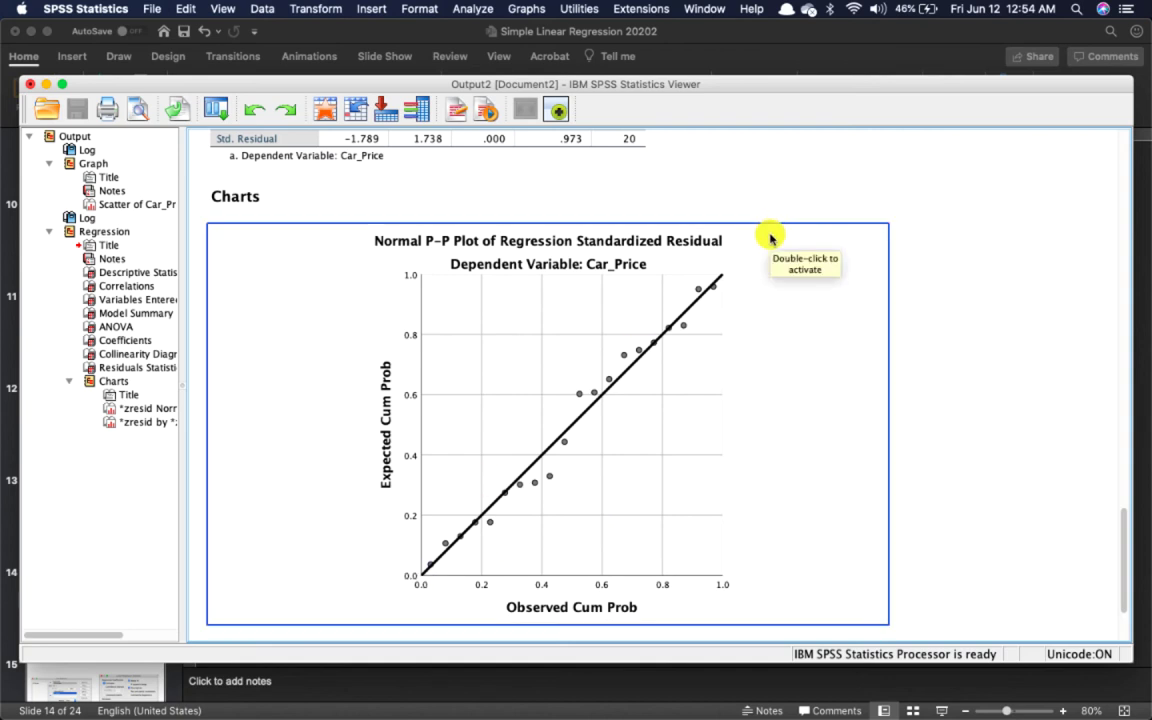
scroll(770, 237, "down", 10)
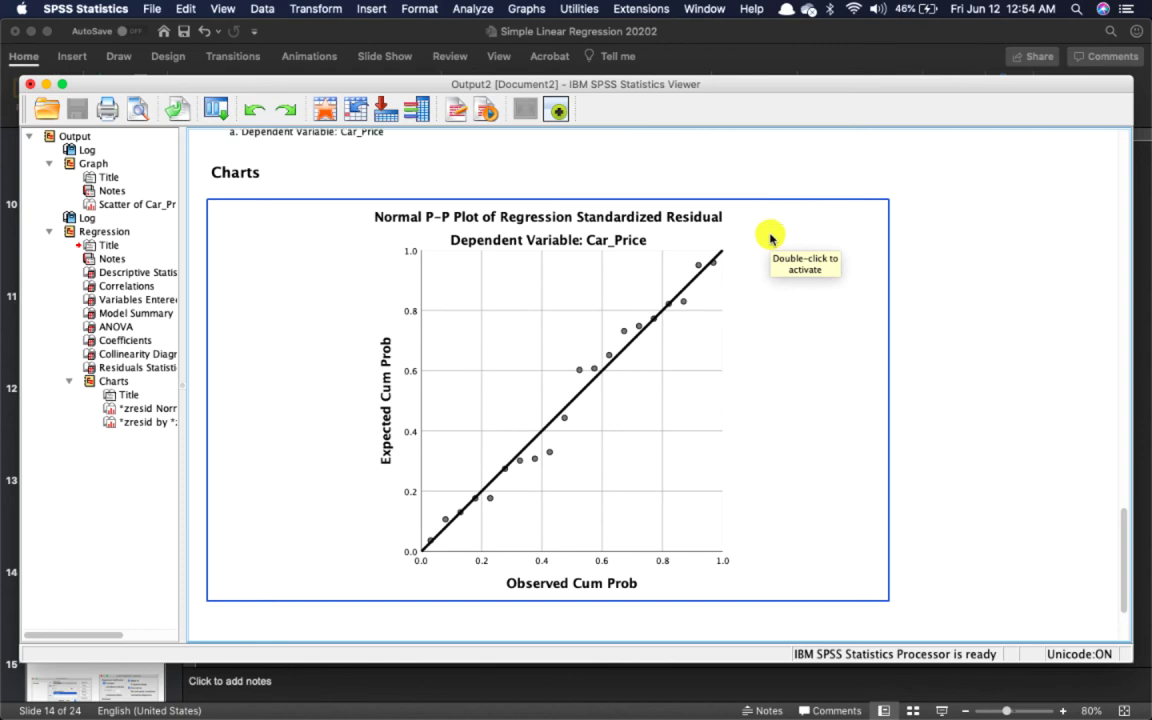
scroll(781, 359, "down", 1)
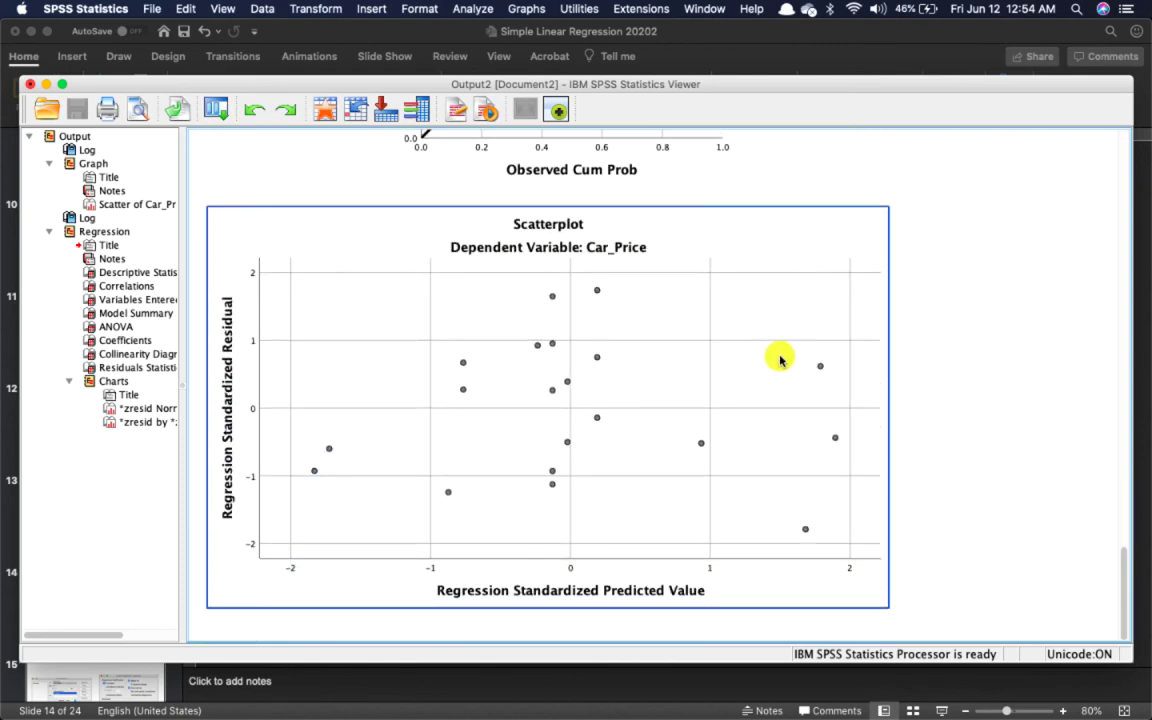